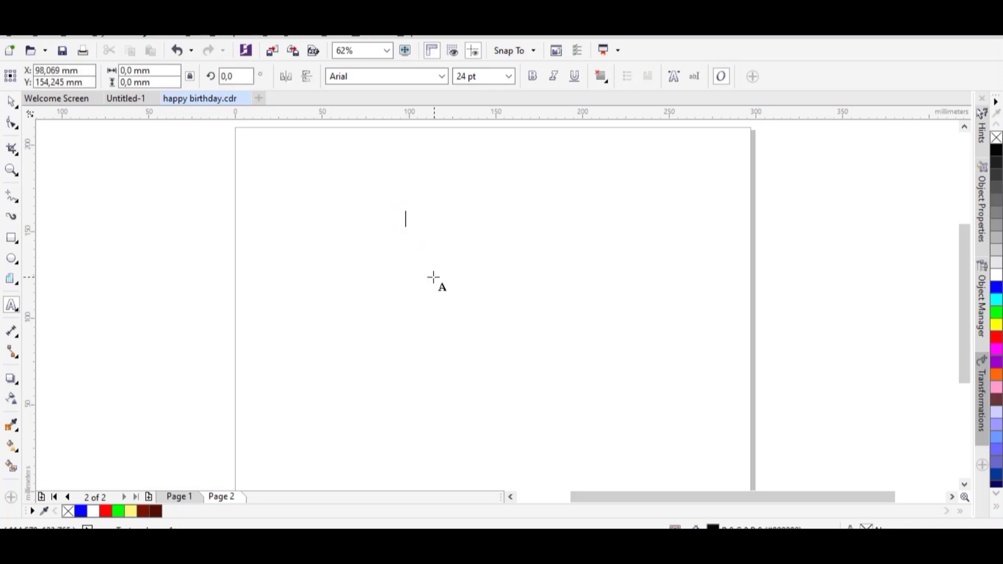
# Add two-line text "Happy" / "Birthday" on Page 2 and enlarge it to about 159 mm wide.
pyautogui.write('Ha')
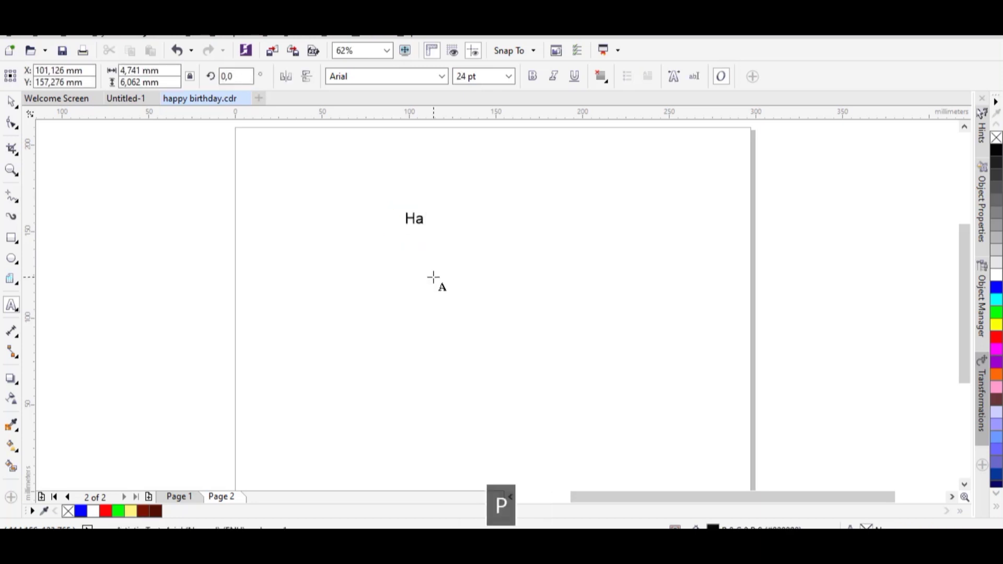
pyautogui.write('ppy')
pyautogui.press('Return')
pyautogui.write('Birthday')
pyautogui.click(12, 101)
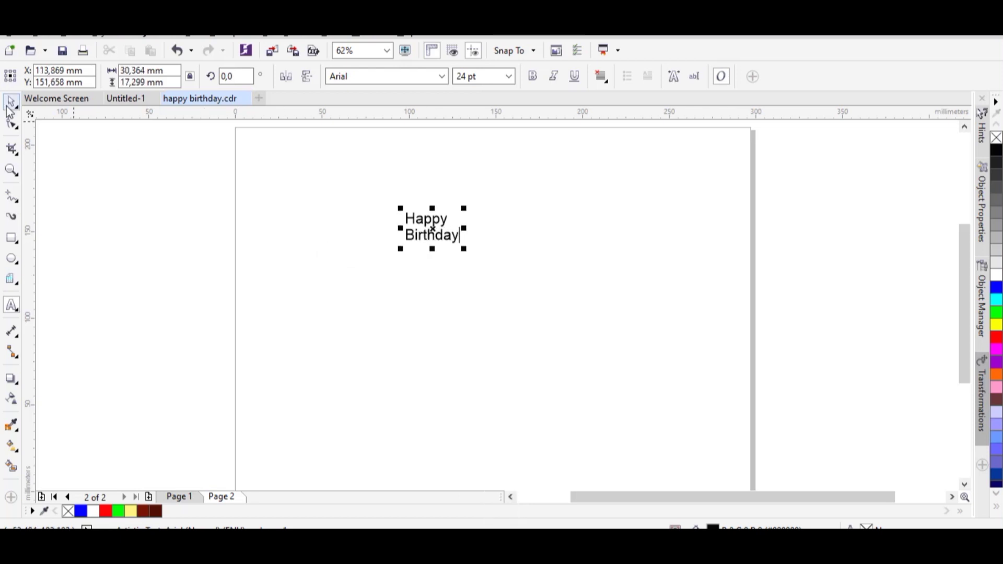
pyautogui.moveTo(466, 248); pyautogui.dragTo(689, 375)
# Set the text's font to A55 Pngtree from the Pngtree font family.
pyautogui.click(442, 77)
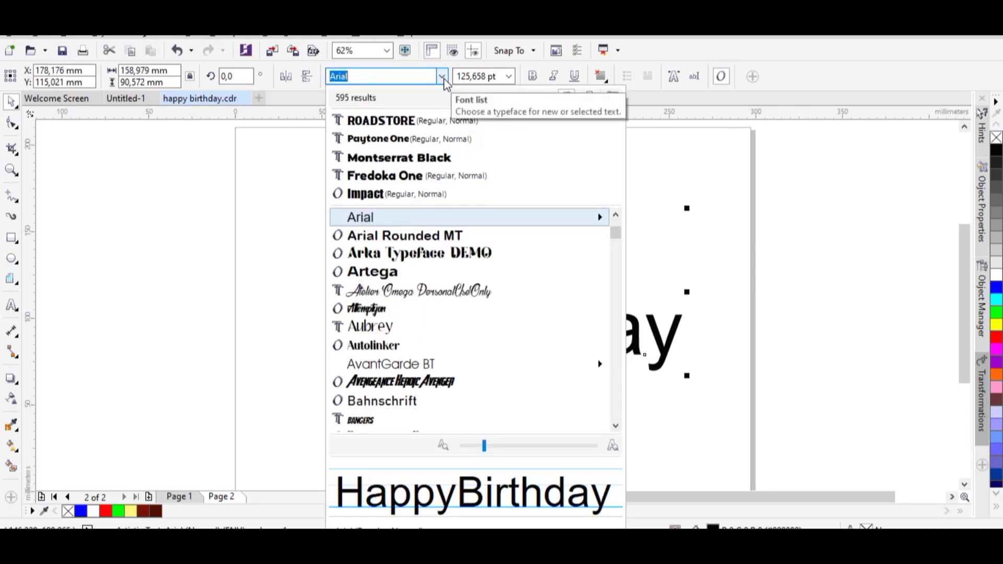
pyautogui.scroll(-3, 477, 322)
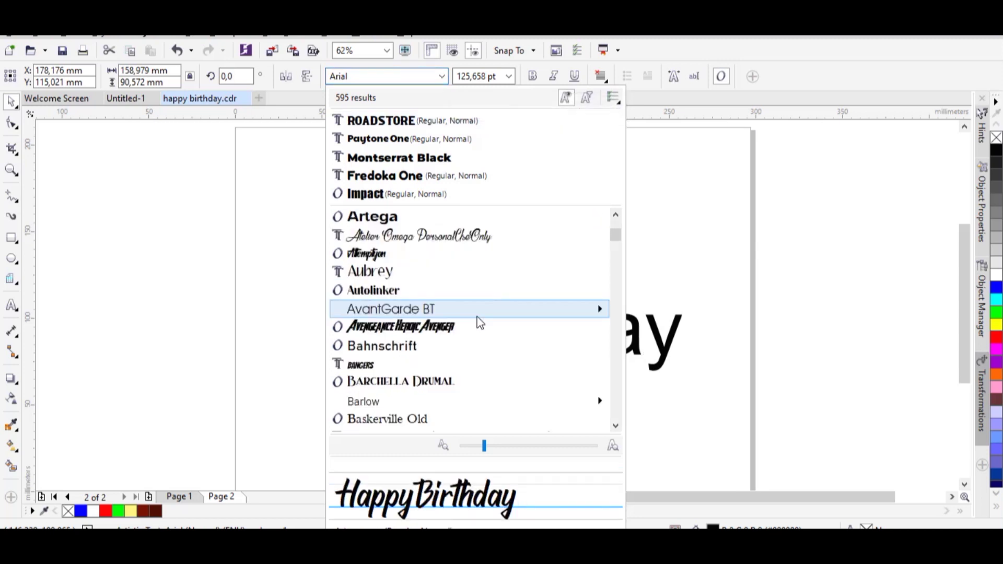
pyautogui.scroll(-11, 477, 321)
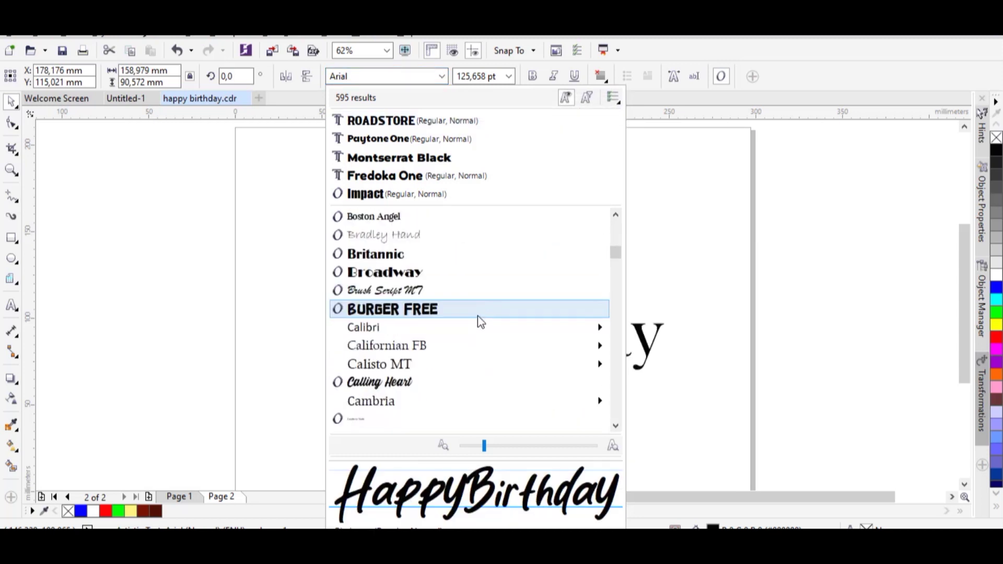
pyautogui.scroll(-2, 477, 316)
pyautogui.scroll(-20, 477, 316)
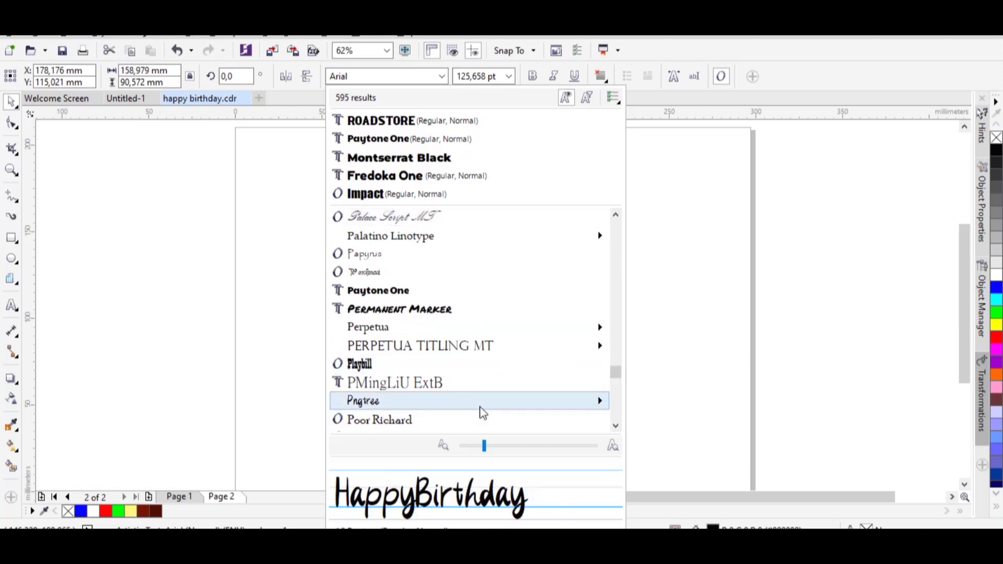
pyautogui.moveTo(576, 408)
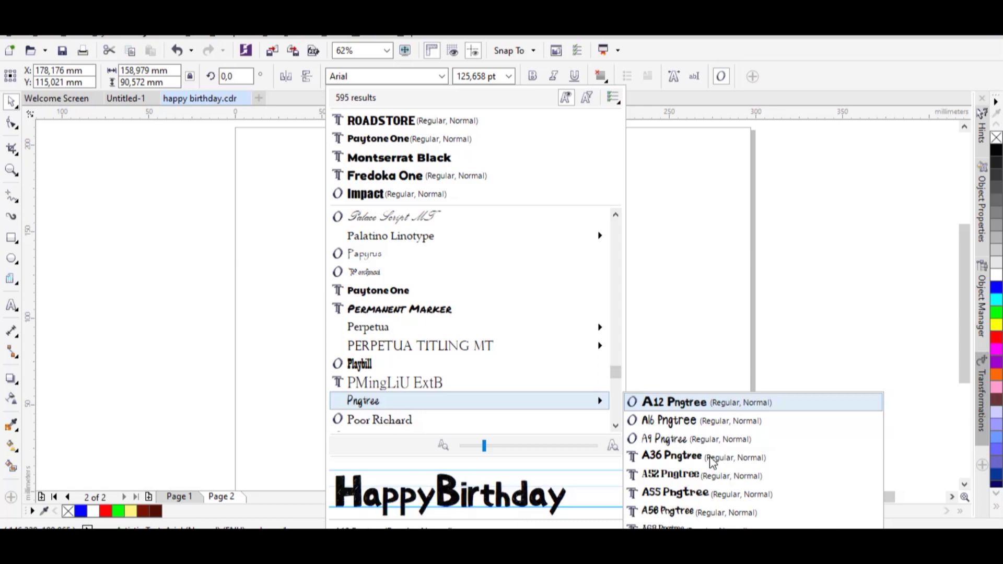
pyautogui.click(690, 494)
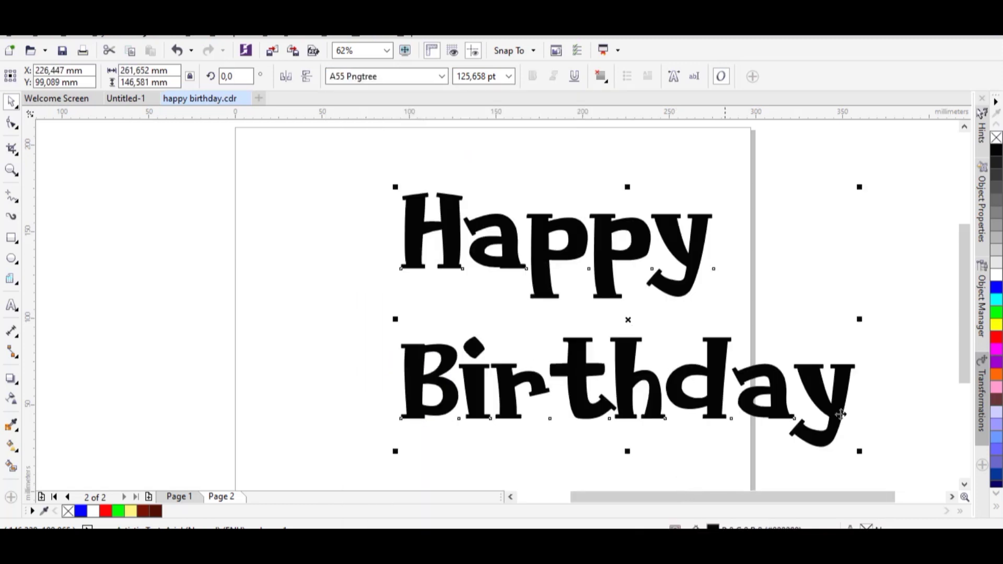
# Scale the text down to about 164 mm wide and centre-align its two lines.
pyautogui.moveTo(860, 451); pyautogui.dragTo(690, 358)
pyautogui.click(601, 77)
pyautogui.click(631, 126)
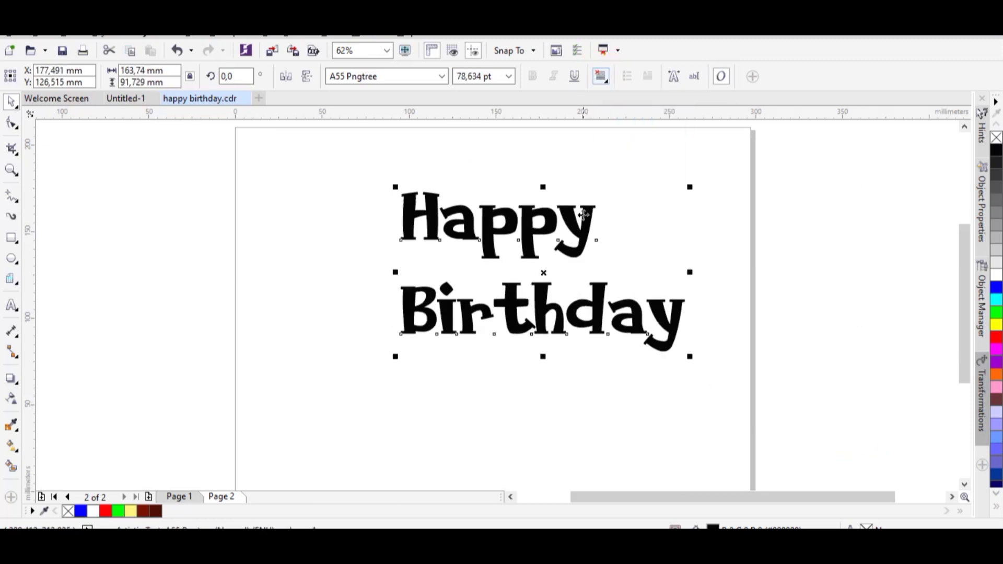
pyautogui.click(418, 255)
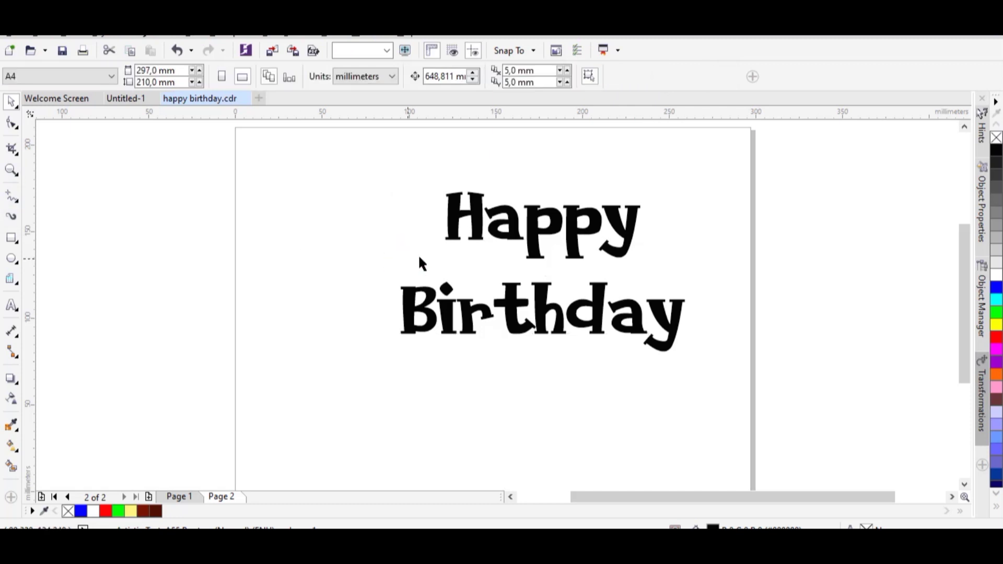
# Tighten the line spacing between "Happy" and "Birthday".
pyautogui.click(475, 238)
pyautogui.moveTo(459, 271); pyautogui.dragTo(450, 276)
pyautogui.click(11, 123)
pyautogui.moveTo(371, 395); pyautogui.dragTo(269, 435)
pyautogui.click(354, 360)
# Enlarge the text to about 246 mm wide and move it up to the middle of the page.
pyautogui.click(8, 104)
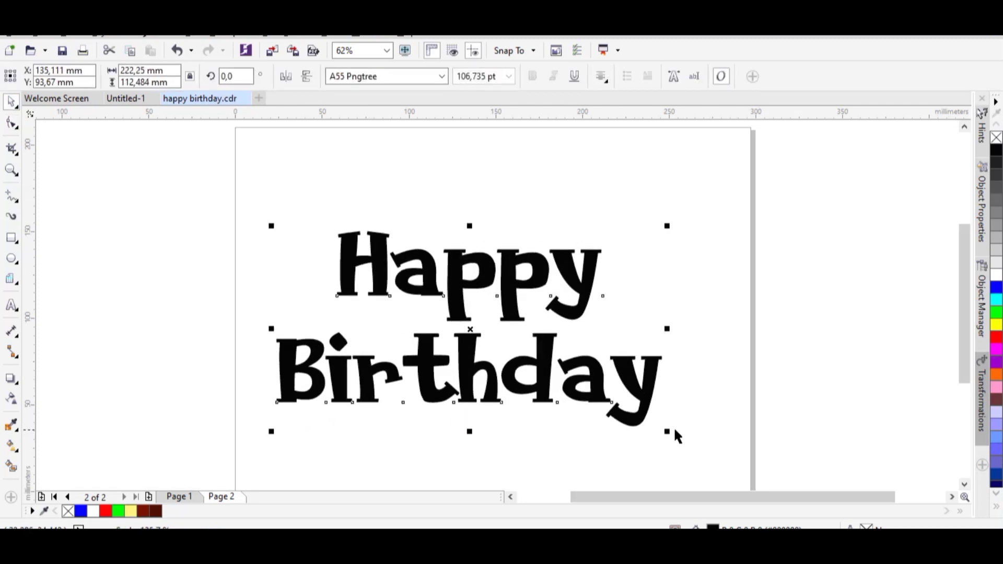
pyautogui.moveTo(665, 431); pyautogui.dragTo(710, 453)
pyautogui.moveTo(693, 392); pyautogui.dragTo(695, 362)
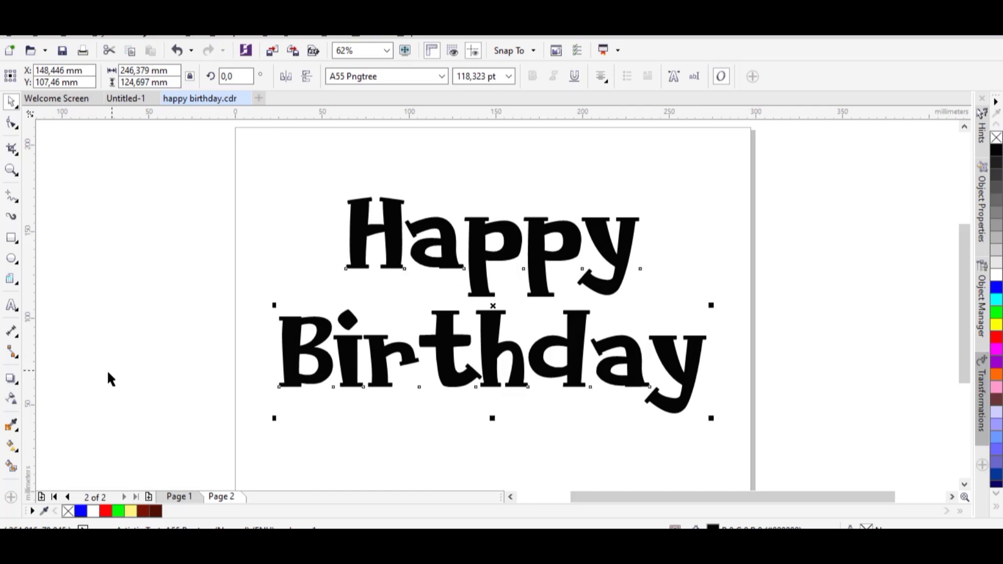
# Apply an envelope to the text and delete its top-middle and bottom-middle nodes.
pyautogui.click(13, 384)
pyautogui.click(63, 442)
pyautogui.moveTo(448, 178); pyautogui.dragTo(574, 478)
pyautogui.press('Delete')
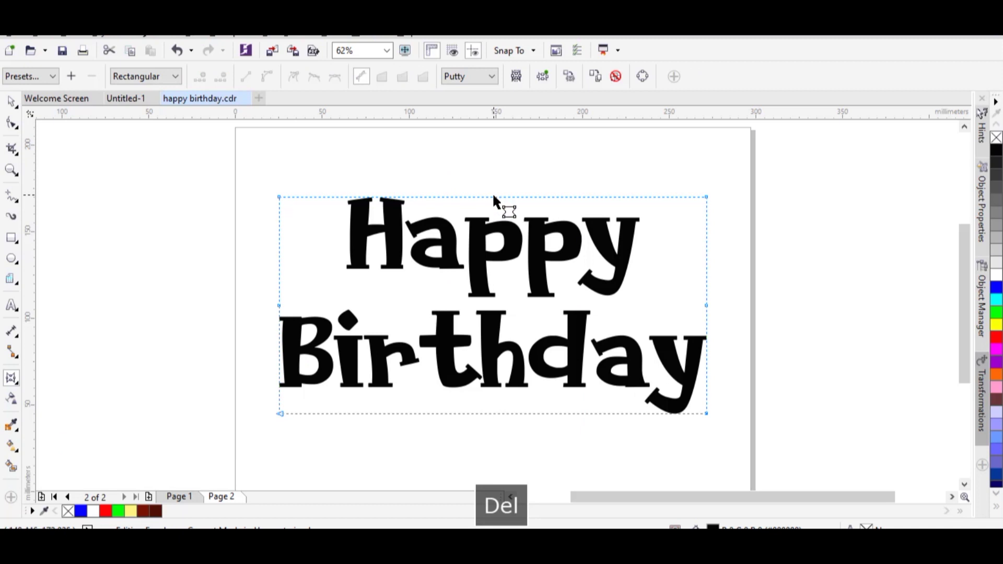
# Bend the envelope's top and bottom edges upward so the text forms an arch.
pyautogui.moveTo(494, 197); pyautogui.dragTo(492, 167)
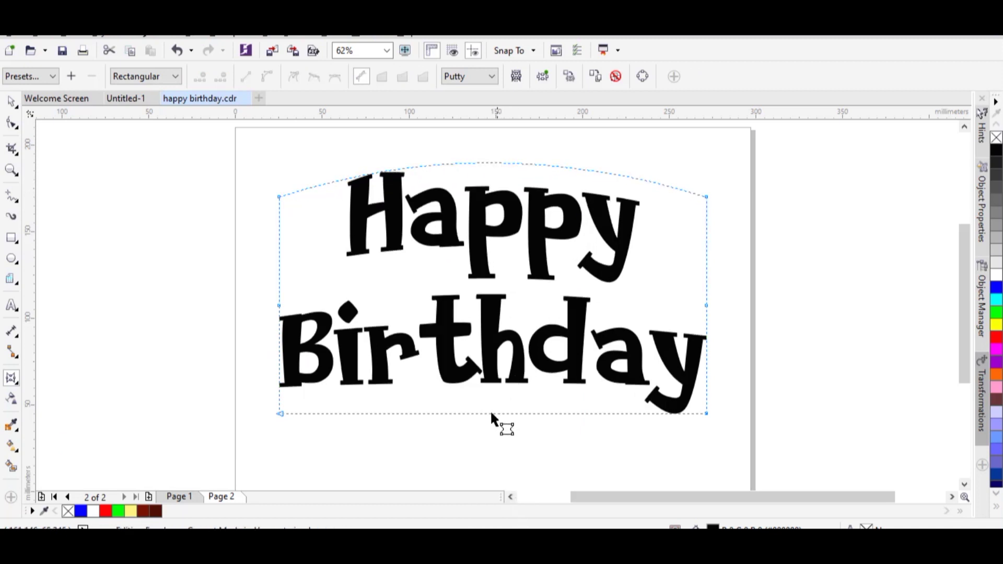
pyautogui.moveTo(490, 414); pyautogui.dragTo(486, 379)
pyautogui.click(486, 377)
pyautogui.press('space')
# Move the arched text slightly down and fill it with blue.
pyautogui.click(561, 339)
pyautogui.moveTo(561, 339); pyautogui.dragTo(565, 363)
pyautogui.click(81, 511)
pyautogui.click(108, 408)
# Add a yellow outside contour of about 4.1 mm around the blue text with round corners.
pyautogui.click(393, 343)
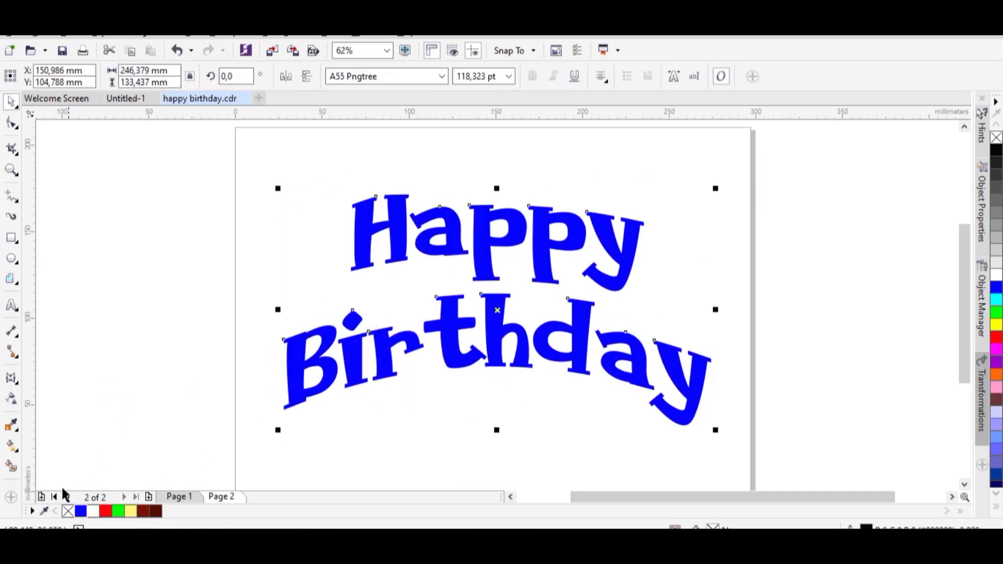
pyautogui.click(17, 387)
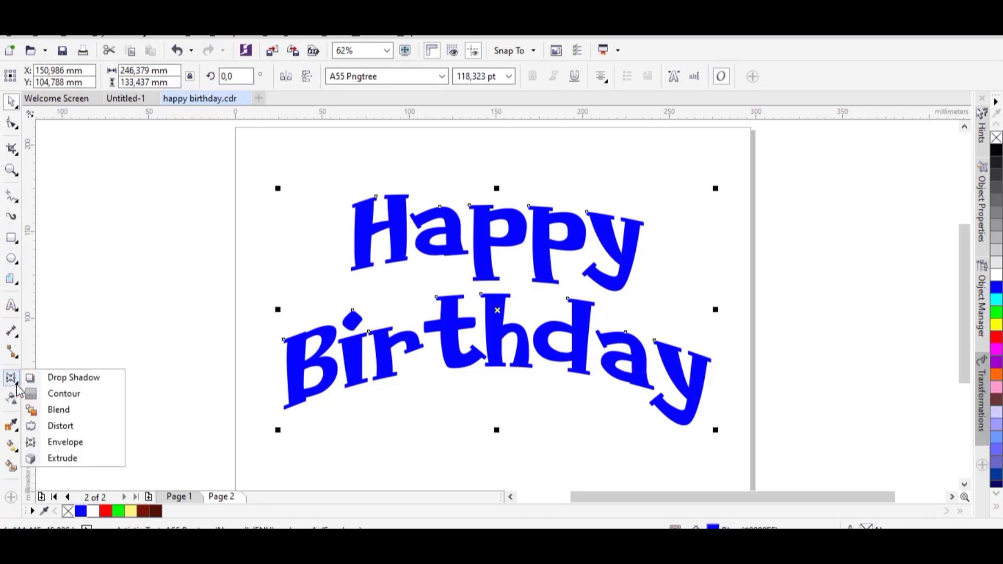
pyautogui.click(52, 395)
pyautogui.scroll(2, 396, 196)
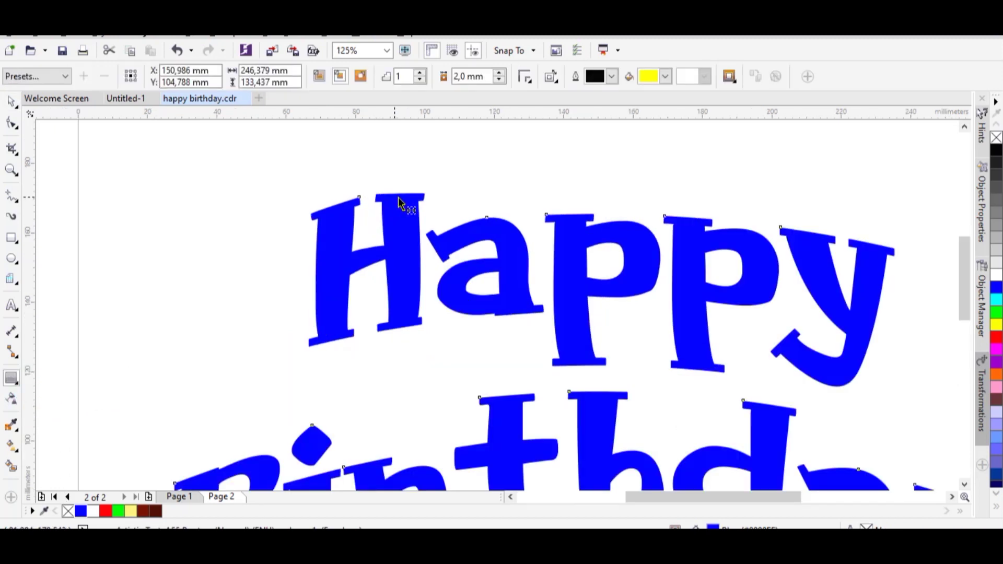
pyautogui.moveTo(409, 195); pyautogui.dragTo(393, 186)
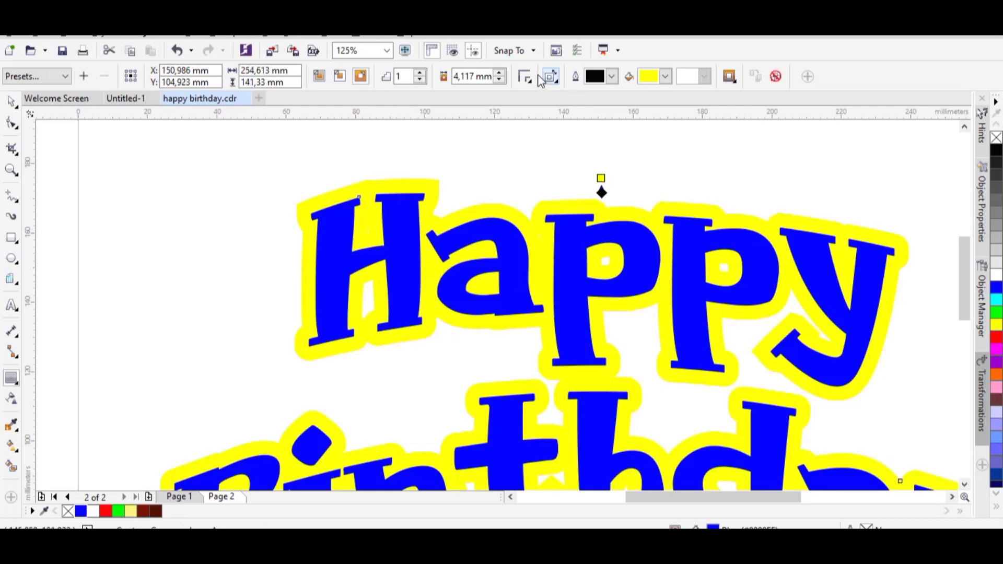
pyautogui.click(524, 77)
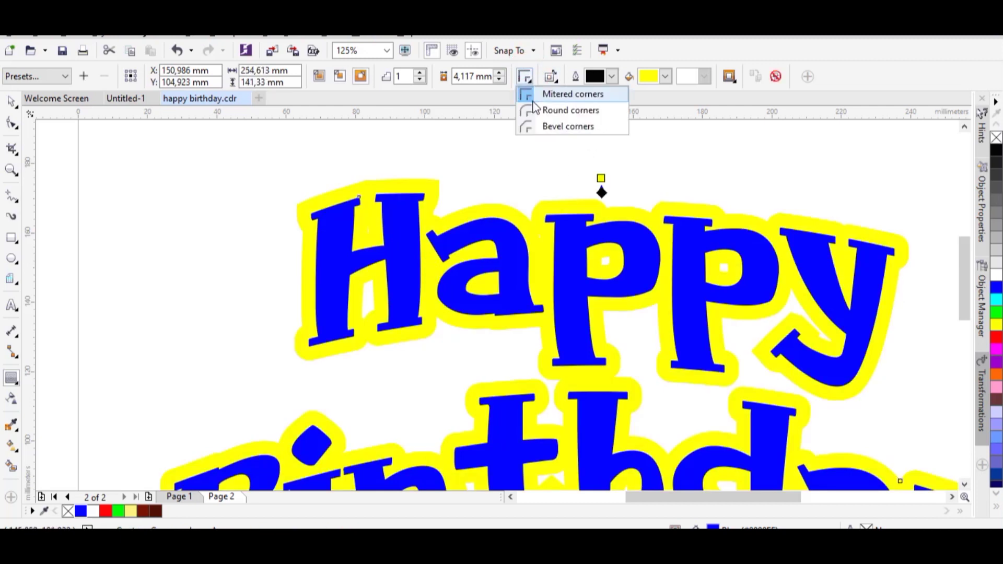
pyautogui.click(584, 209)
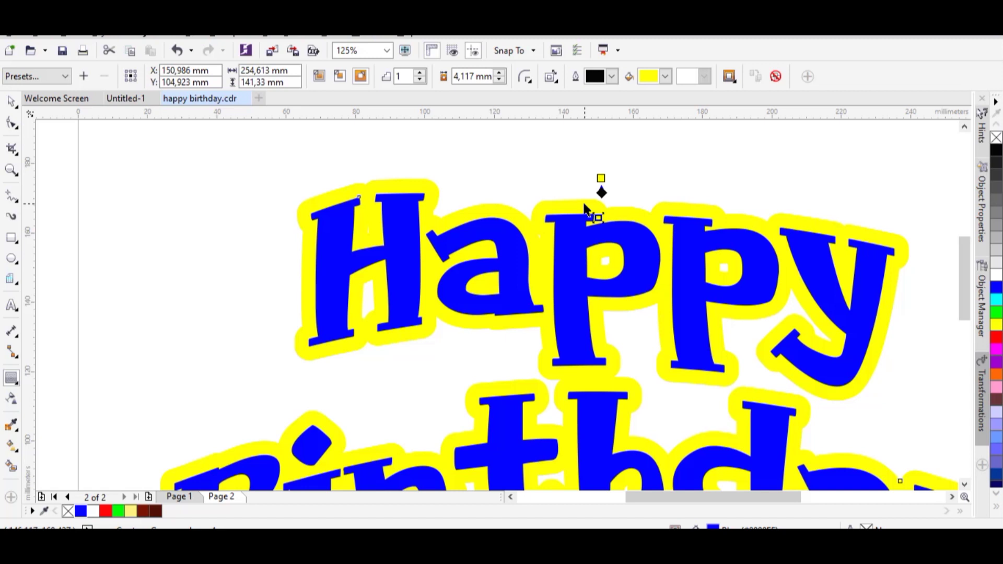
# Break the contour apart from the text and fill the separated contour shape with red.
pyautogui.rightClick(584, 205)
pyautogui.click(619, 229)
pyautogui.click(260, 168)
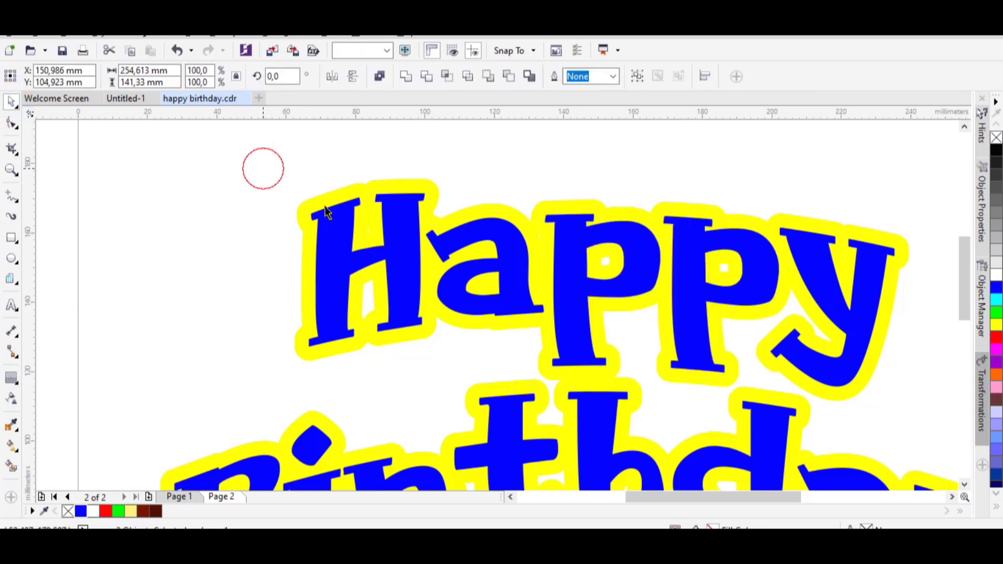
pyautogui.click(862, 250)
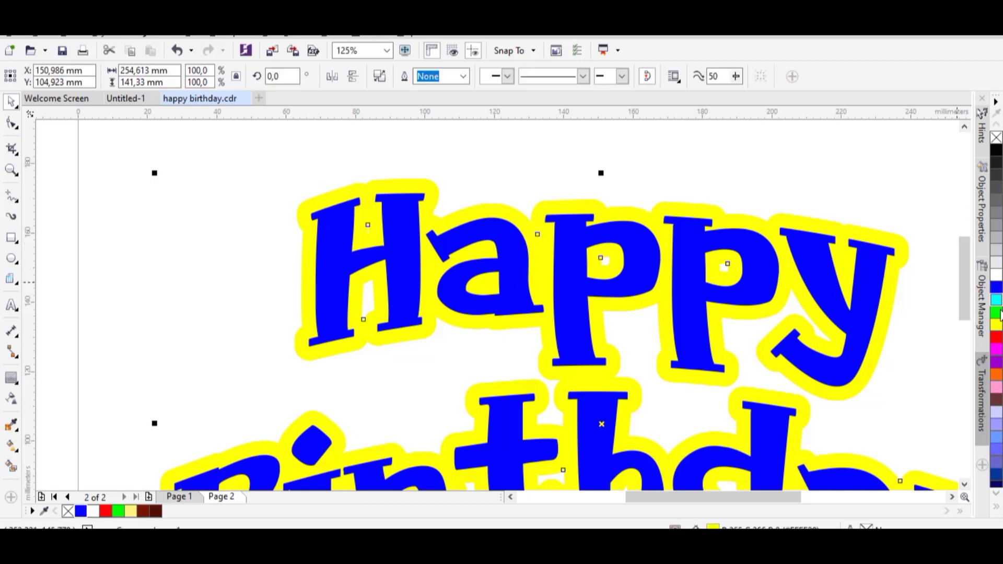
pyautogui.click(997, 338)
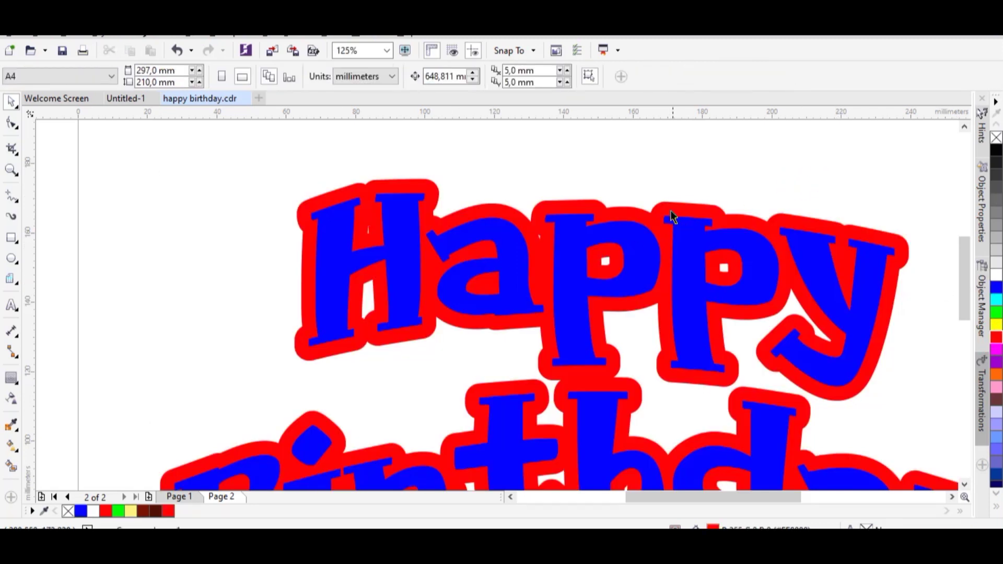
# Add a yellow outside contour around the red shape with an offset of 3 mm.
pyautogui.click(11, 378)
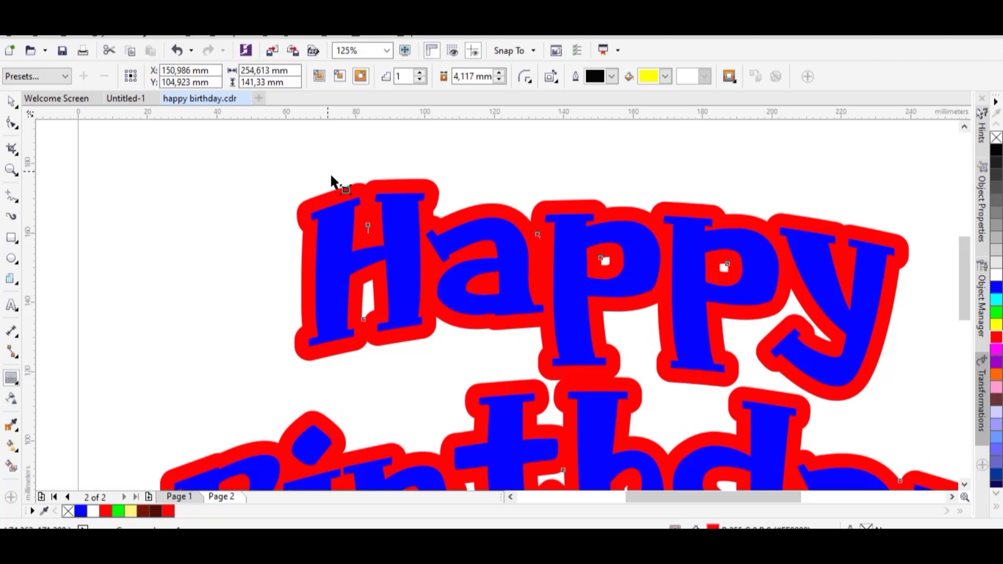
pyautogui.moveTo(437, 132); pyautogui.dragTo(461, 103)
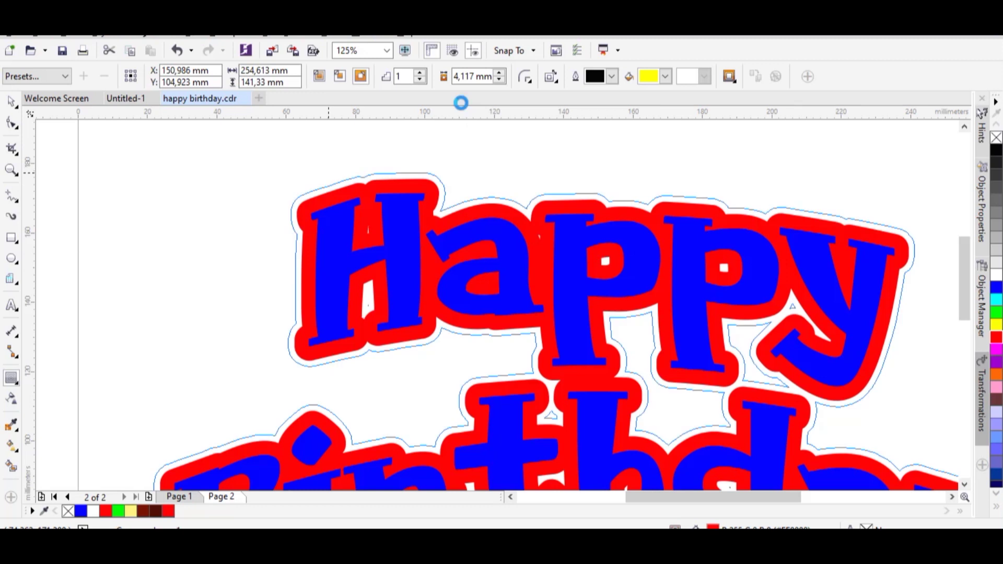
pyautogui.doubleClick(472, 76)
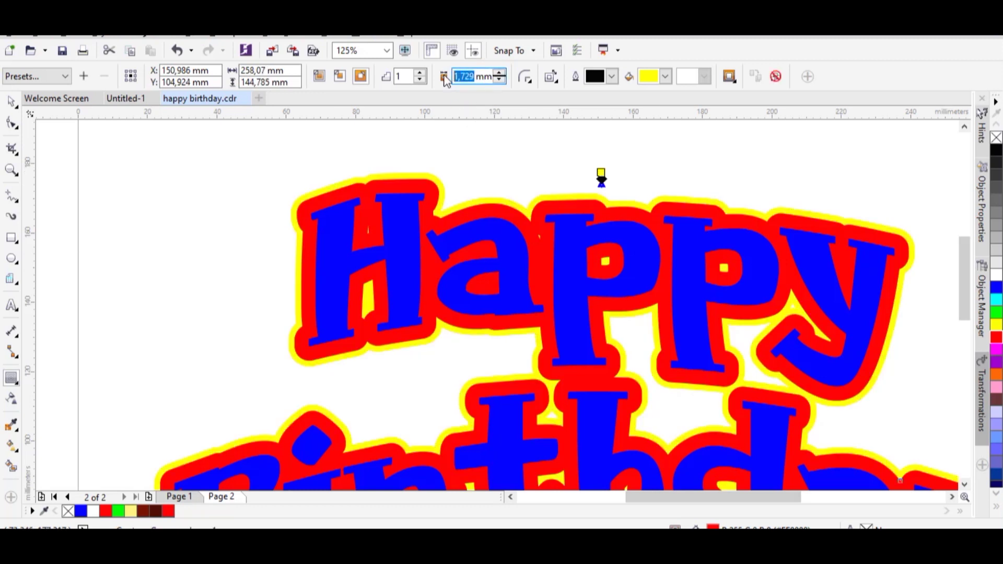
pyautogui.write('3')
pyautogui.press('Return')
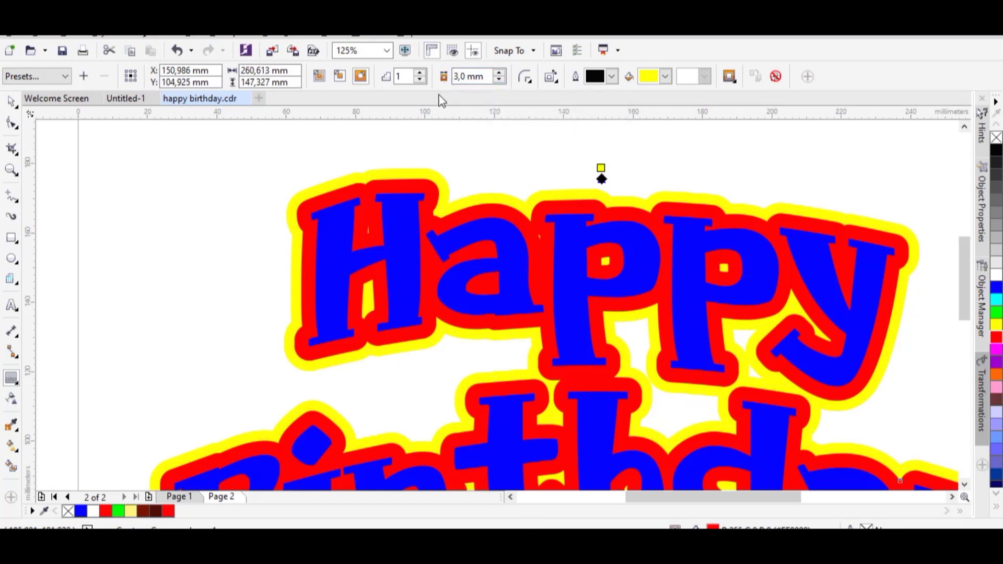
# Set the outer yellow contour's offset to 4 mm.
pyautogui.doubleClick(458, 78)
pyautogui.write('4')
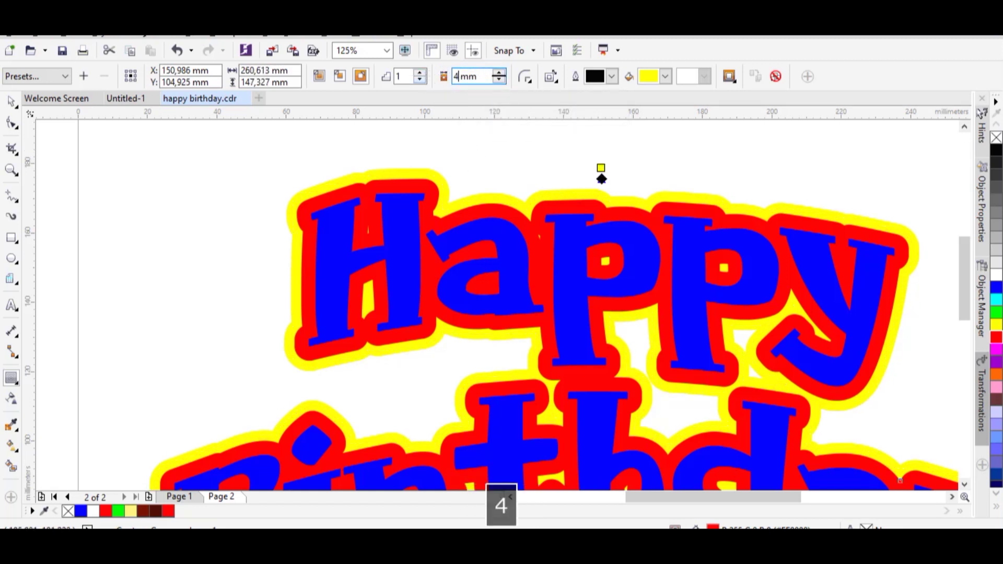
pyautogui.press('Return')
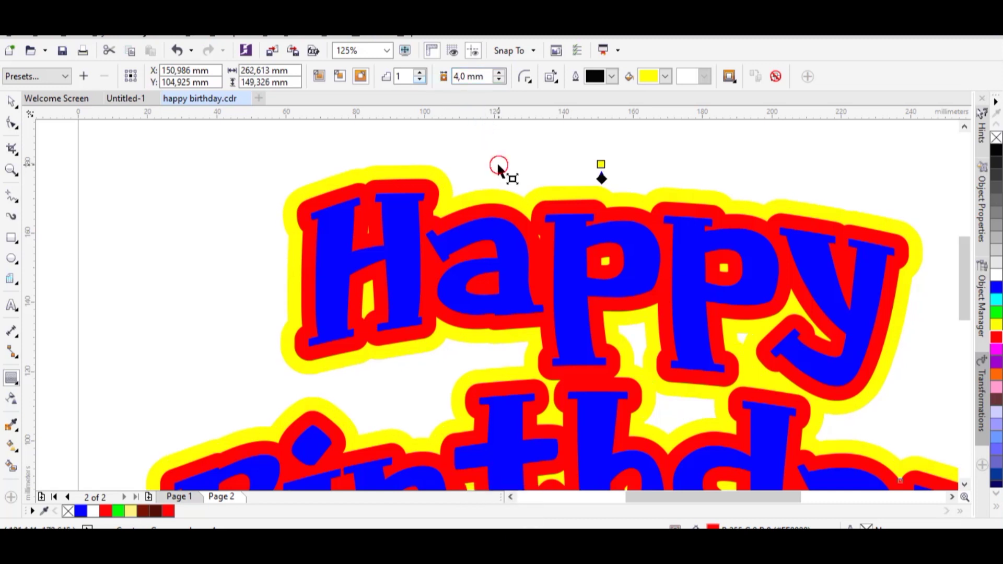
# Break the outer yellow contour apart and fill the red shape with white.
pyautogui.rightClick(501, 197)
pyautogui.click(534, 230)
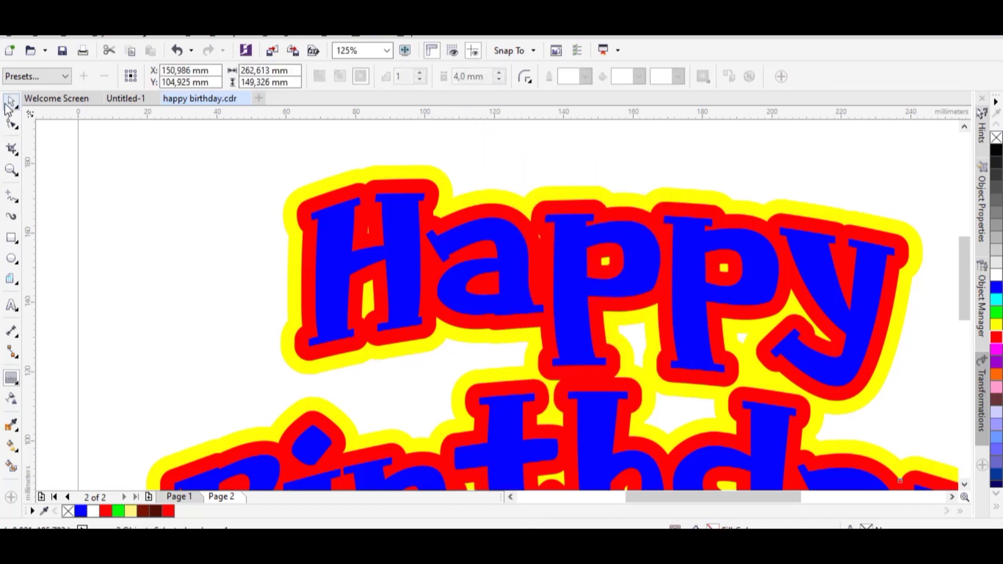
pyautogui.click(183, 197)
pyautogui.click(312, 206)
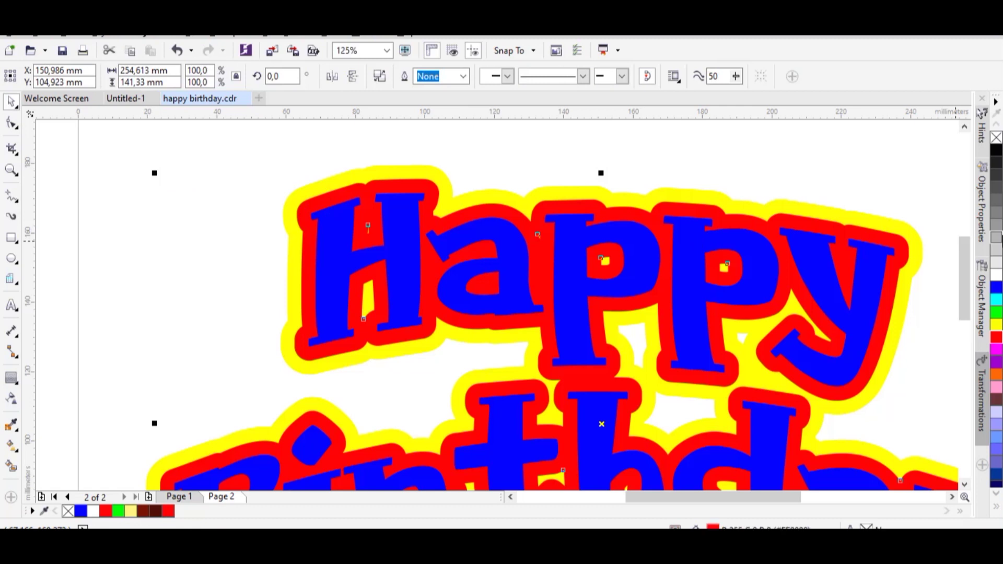
pyautogui.click(996, 273)
pyautogui.click(668, 180)
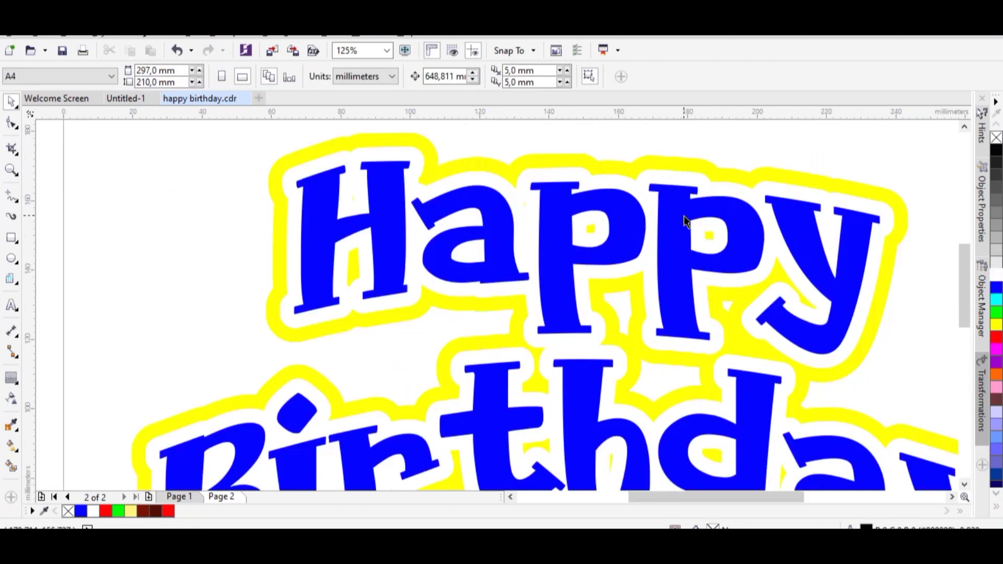
# Add a yellow inside contour to the blue text, leaving a thin blue border, and break it apart.
pyautogui.click(678, 170)
pyautogui.click(683, 201)
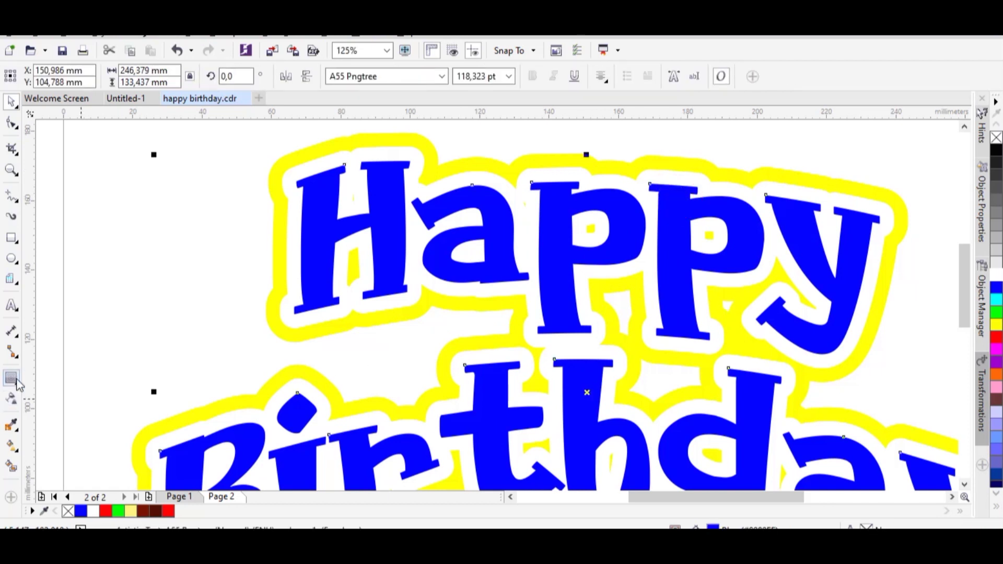
pyautogui.click(16, 383)
pyautogui.scroll(2, 697, 193)
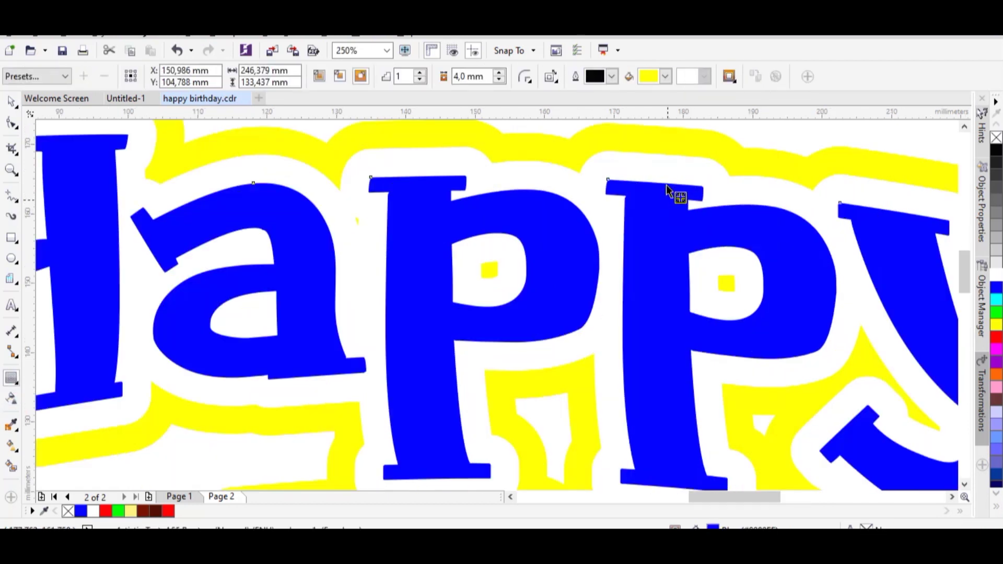
pyautogui.moveTo(662, 159); pyautogui.dragTo(659, 151)
pyautogui.moveTo(667, 152); pyautogui.dragTo(658, 209)
pyautogui.rightClick(658, 209)
pyautogui.click(695, 233)
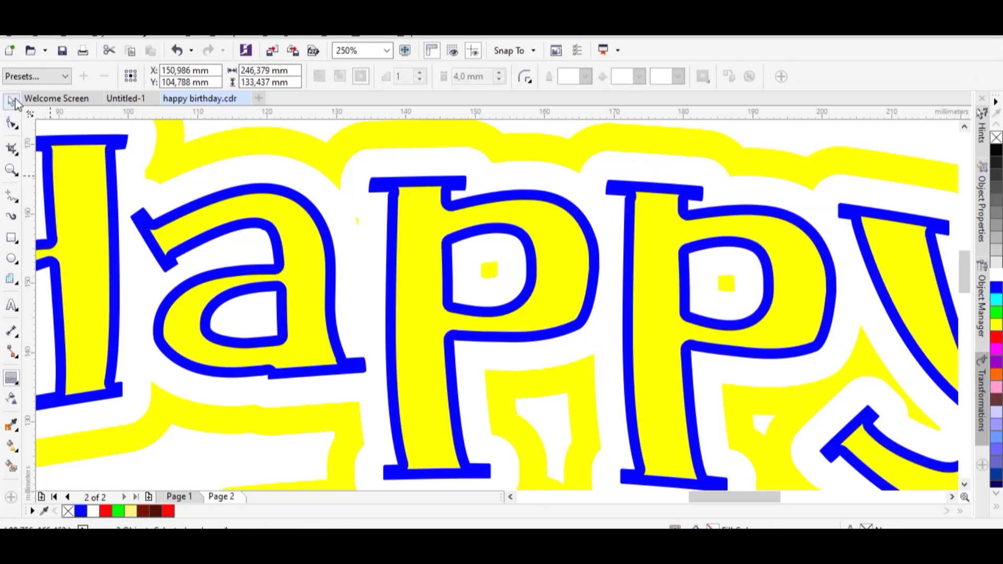
# Duplicate the yellow shape inside the letters about 0.7 mm lower and fill the copy with cyan.
pyautogui.press('space')
pyautogui.click(297, 132)
pyautogui.click(256, 208)
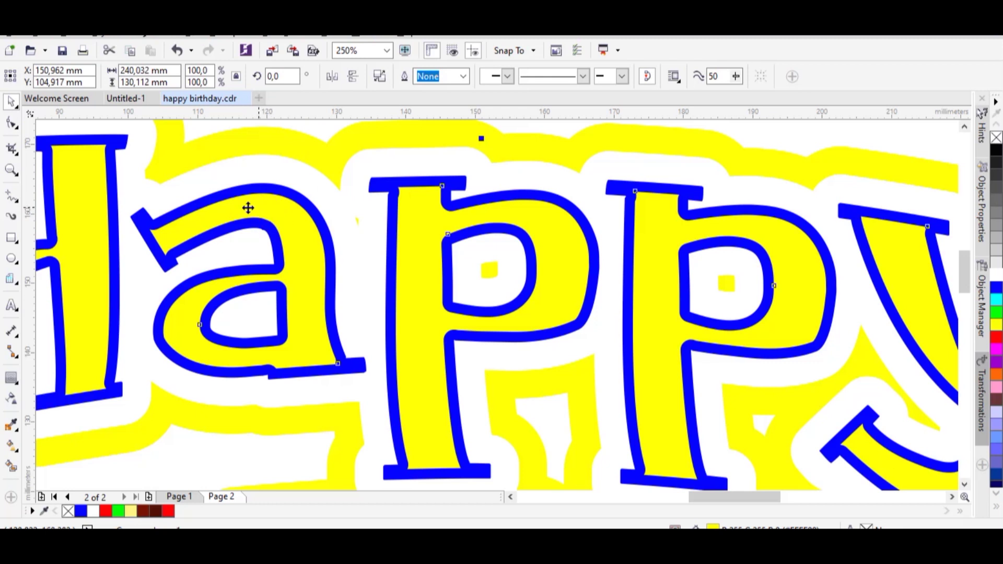
pyautogui.scroll(1, 216, 210)
pyautogui.moveTo(236, 210); pyautogui.dragTo(269, 214)
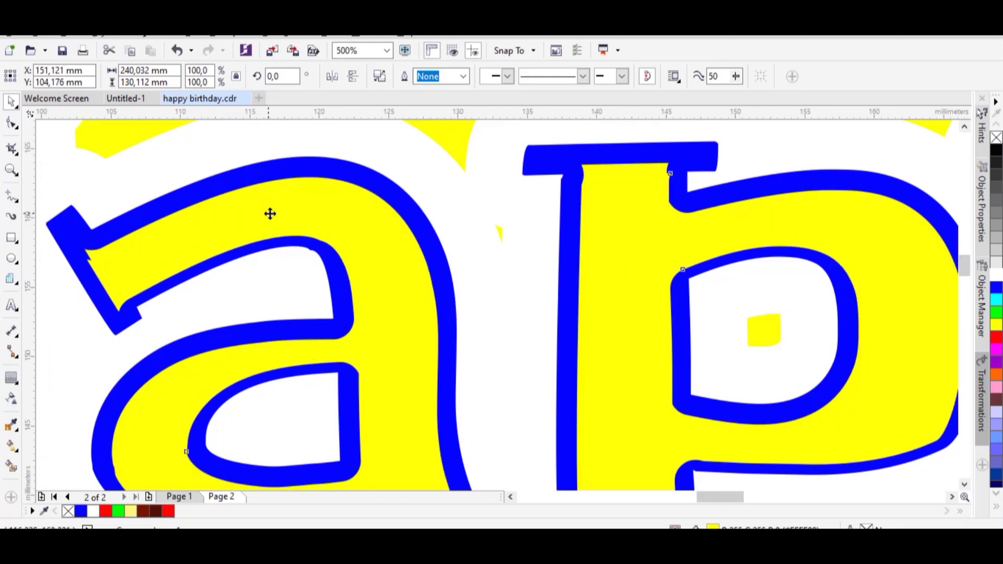
pyautogui.click(996, 286)
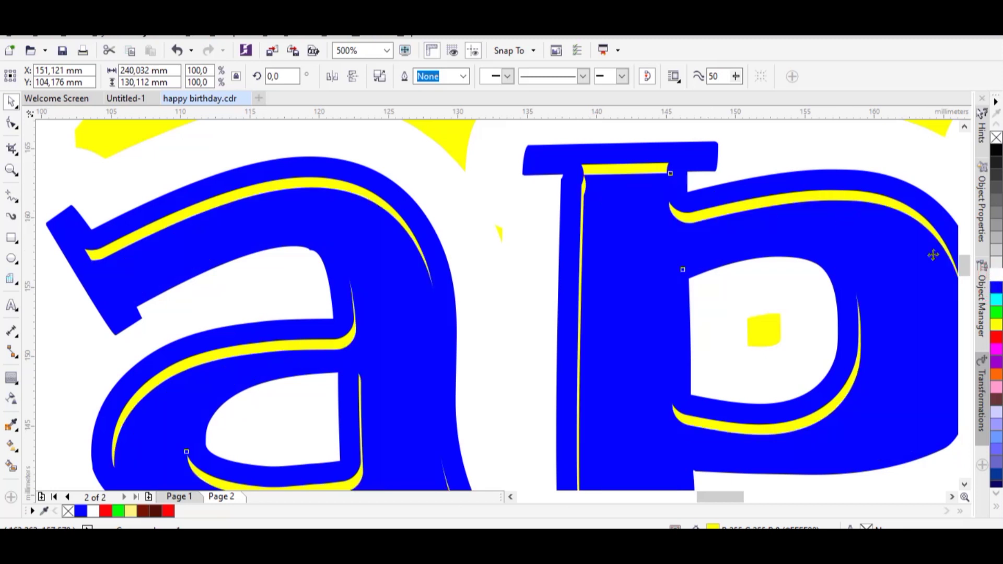
pyautogui.click(996, 299)
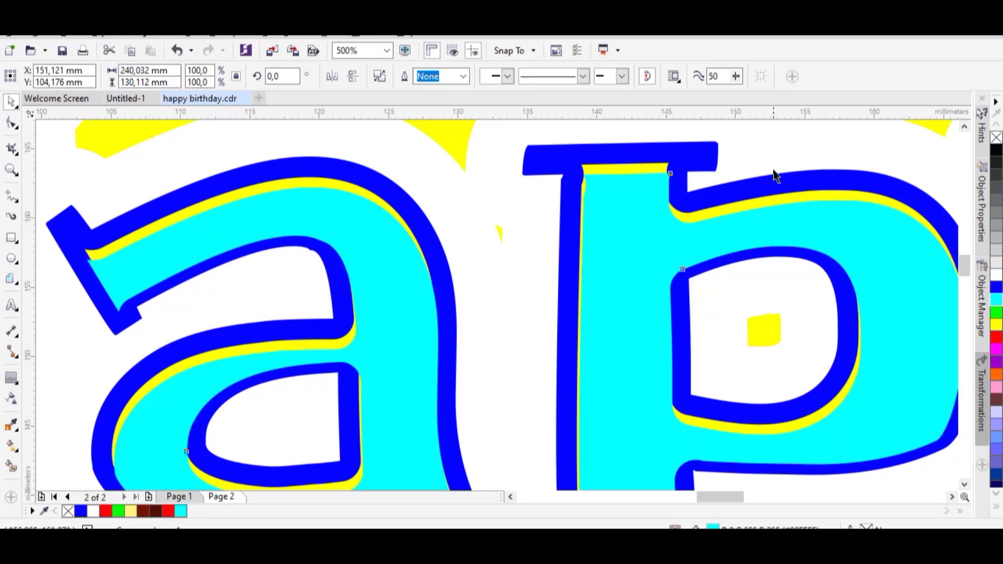
# Subtract the cyan copy from the yellow inner shape with Back minus front and fill the remaining highlights with white.
pyautogui.keyDown('shift'); pyautogui.click(813, 191); pyautogui.keyUp('shift')
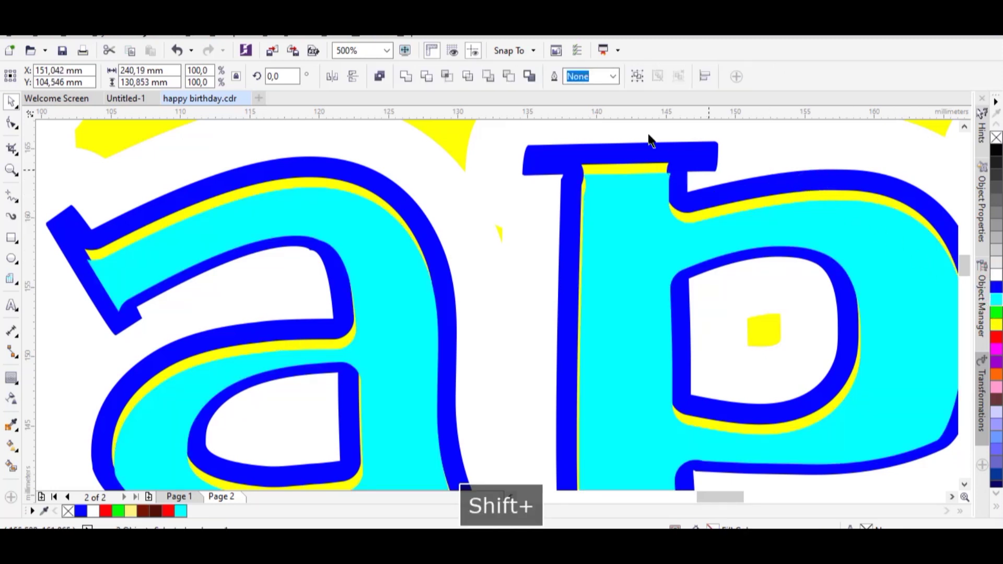
pyautogui.click(510, 76)
pyautogui.scroll(-1, 611, 217)
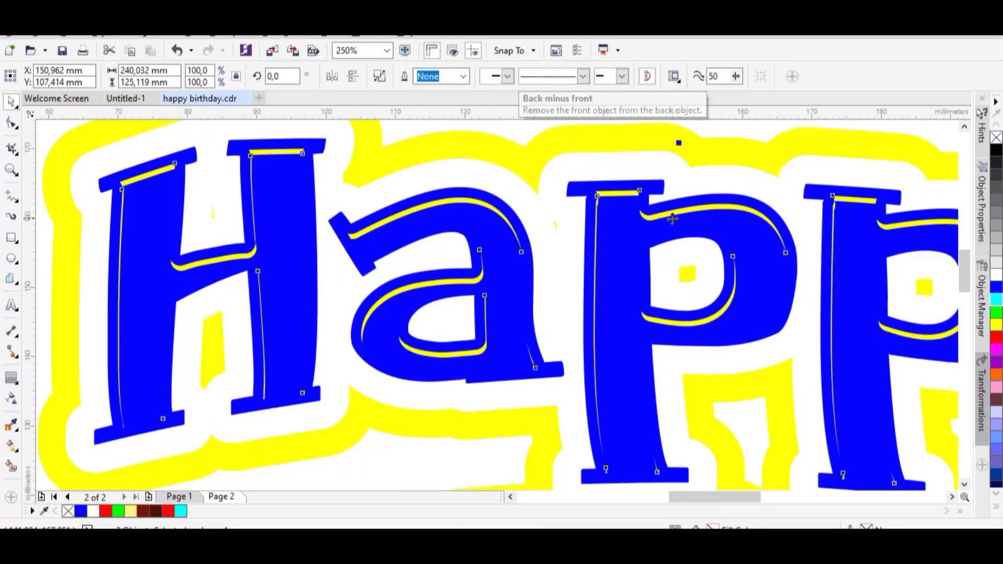
pyautogui.scroll(-1, 640, 223)
pyautogui.scroll(-1, 664, 183)
pyautogui.click(663, 183)
# Try yellow and red fills on the white contour around the letters and return it to white.
pyautogui.click(688, 220)
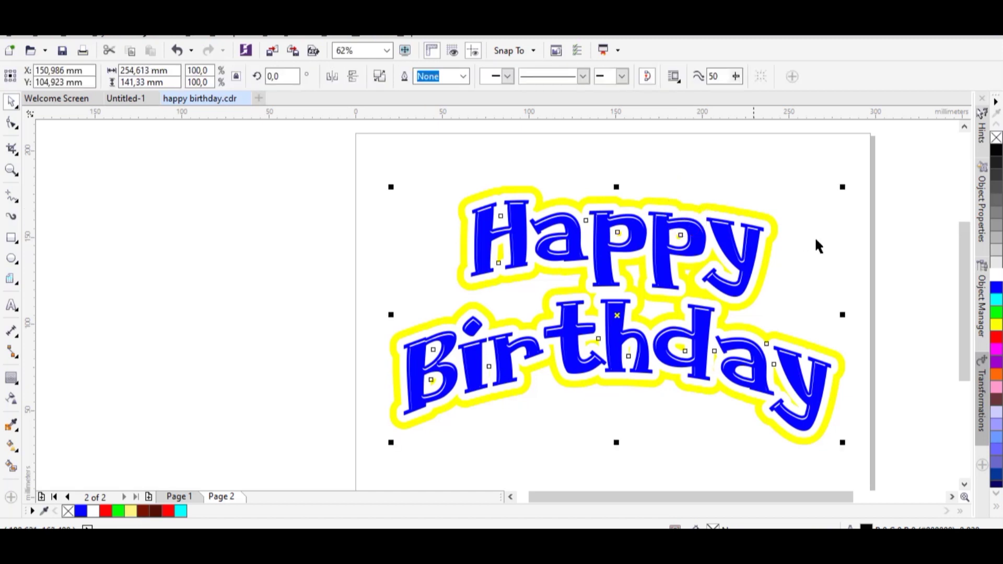
pyautogui.scroll(1, 766, 265)
pyautogui.click(996, 327)
pyautogui.click(997, 337)
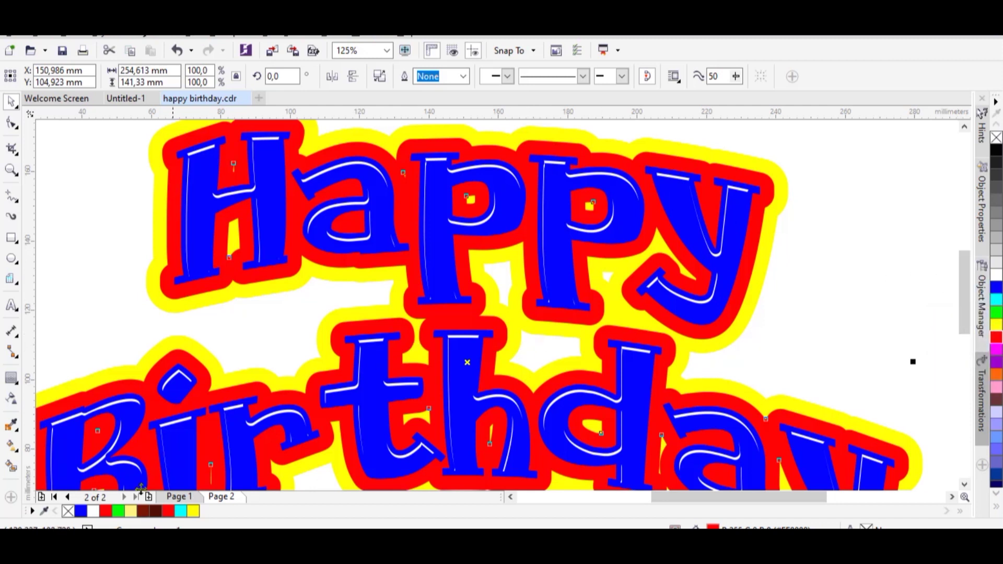
pyautogui.click(94, 513)
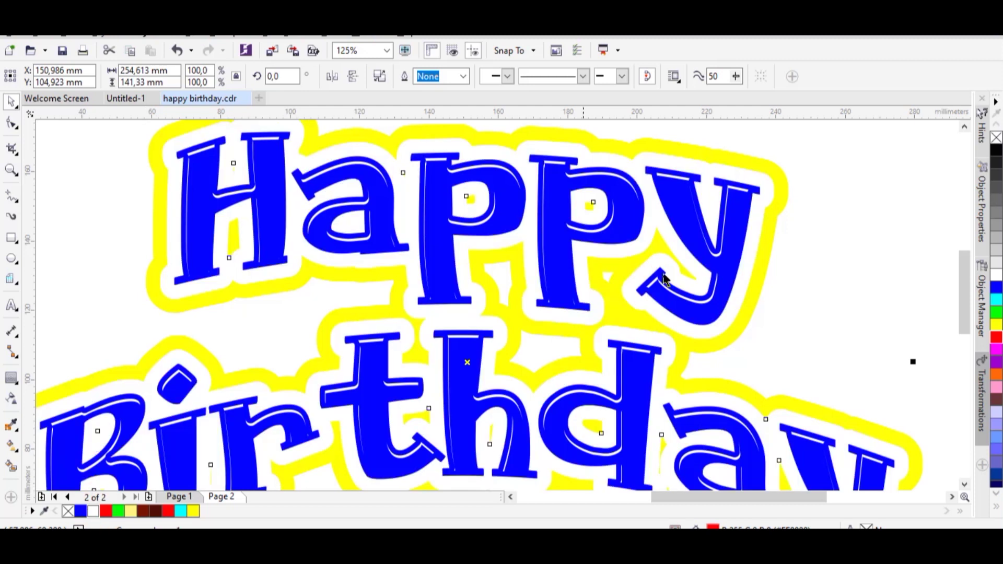
# Extrude the outer yellow contour downward, with the vanishing point at about -3.1 mm horizontally and -94.8 mm vertically.
pyautogui.scroll(-2, 773, 280)
pyautogui.click(773, 280)
pyautogui.click(706, 215)
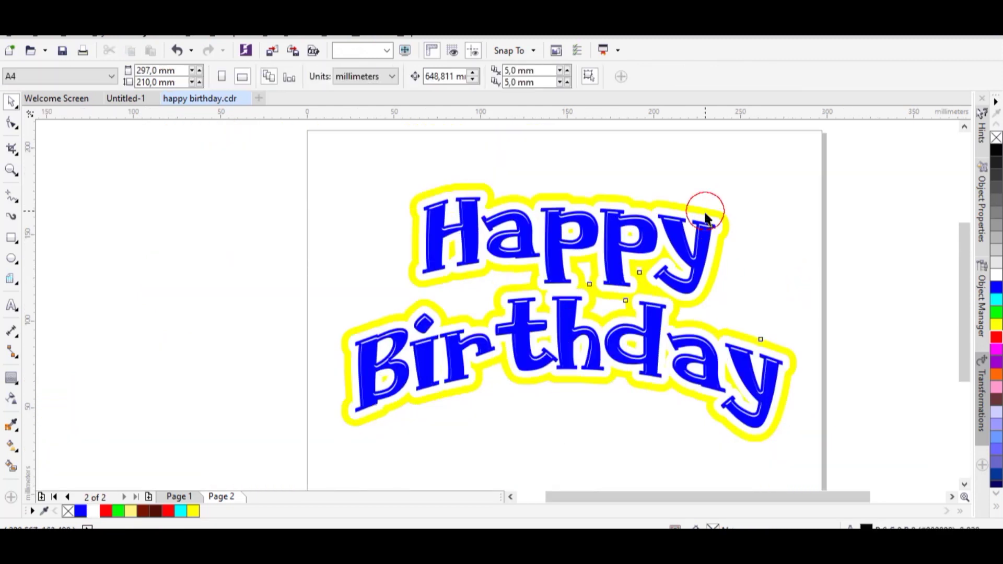
pyautogui.click(18, 384)
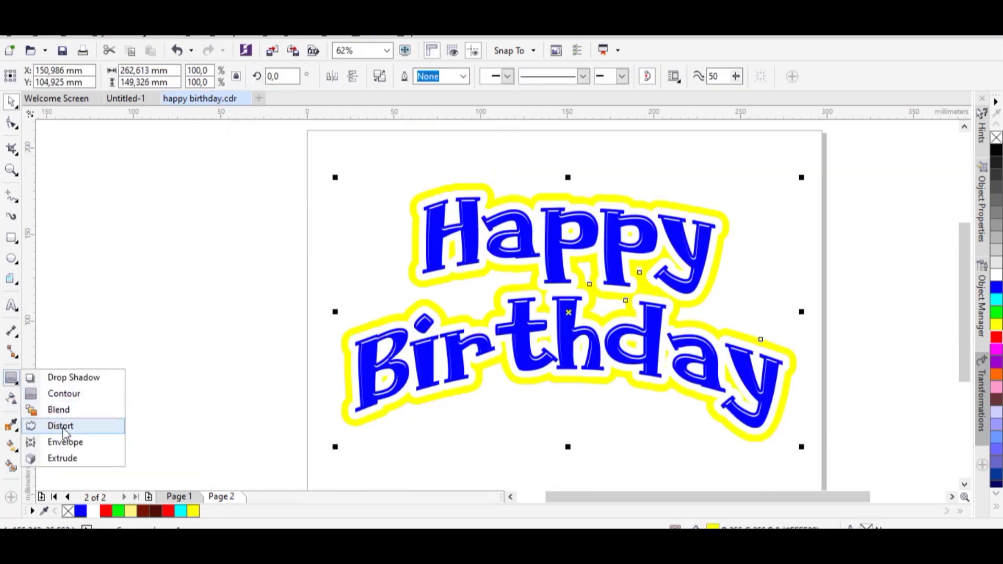
pyautogui.click(74, 458)
pyautogui.moveTo(557, 378); pyautogui.dragTo(565, 458)
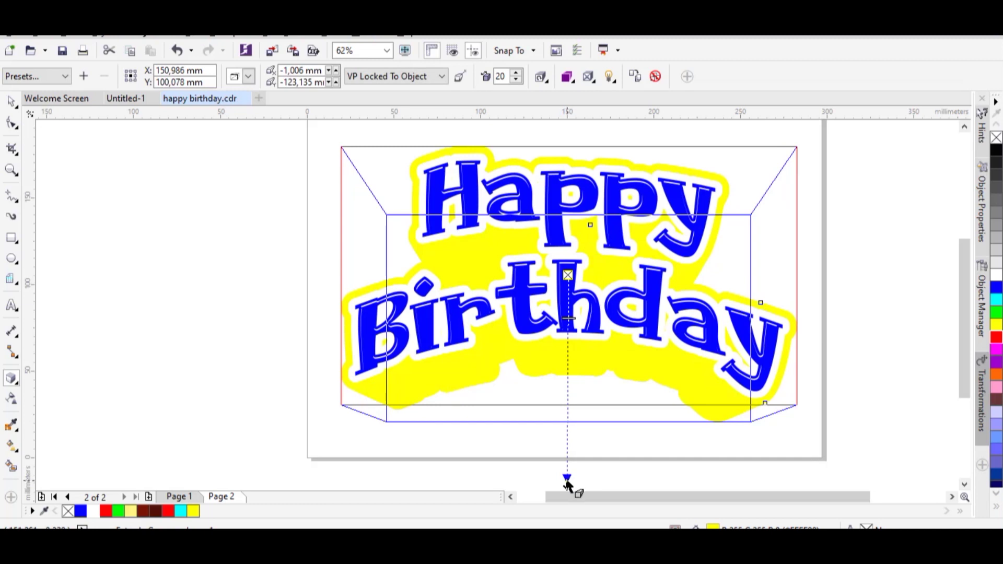
pyautogui.scroll(-2, 594, 390)
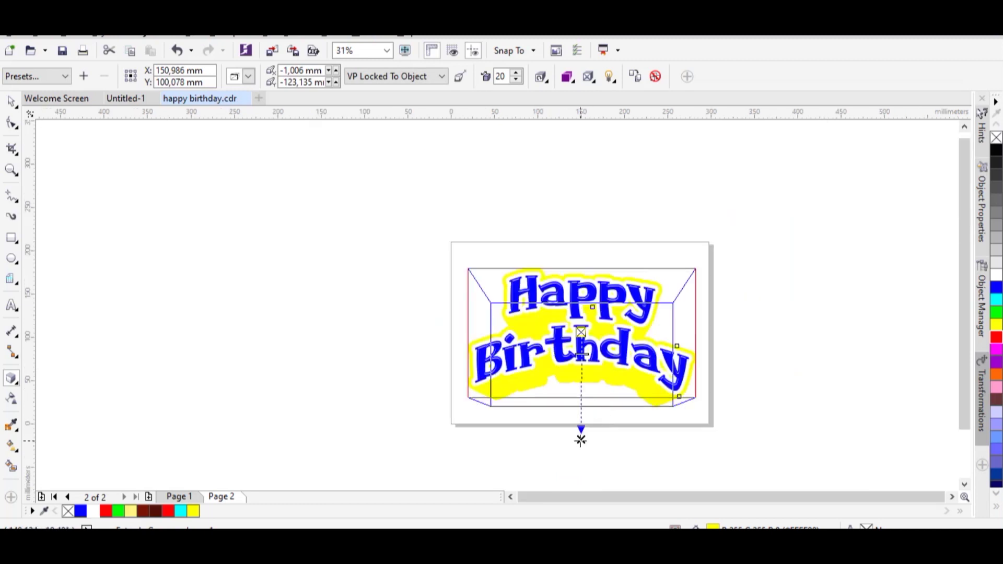
pyautogui.moveTo(581, 440); pyautogui.dragTo(579, 416)
pyautogui.scroll(2, 580, 426)
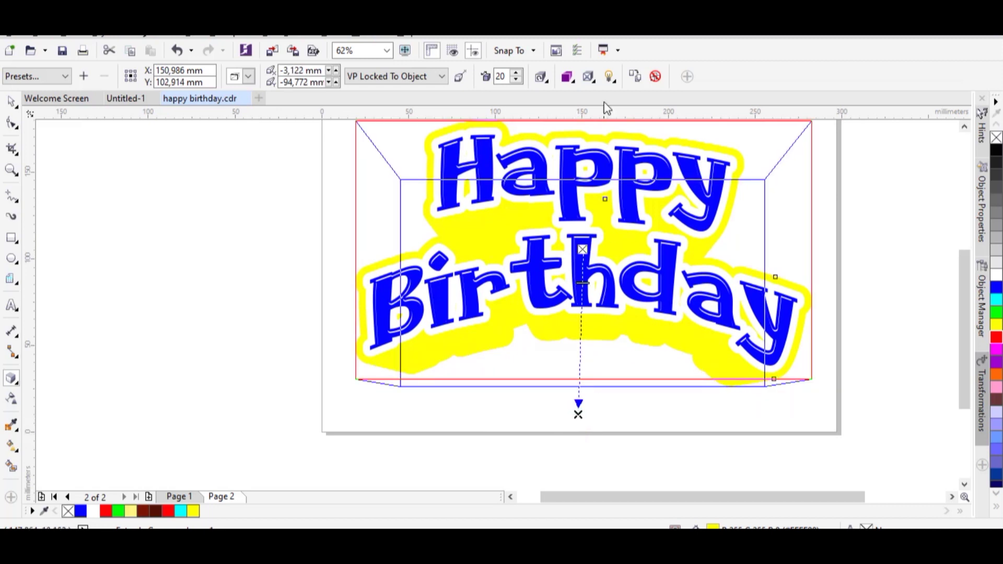
# Colour the extrusion with shading from yellow to red.
pyautogui.click(568, 77)
pyautogui.click(628, 130)
pyautogui.click(652, 178)
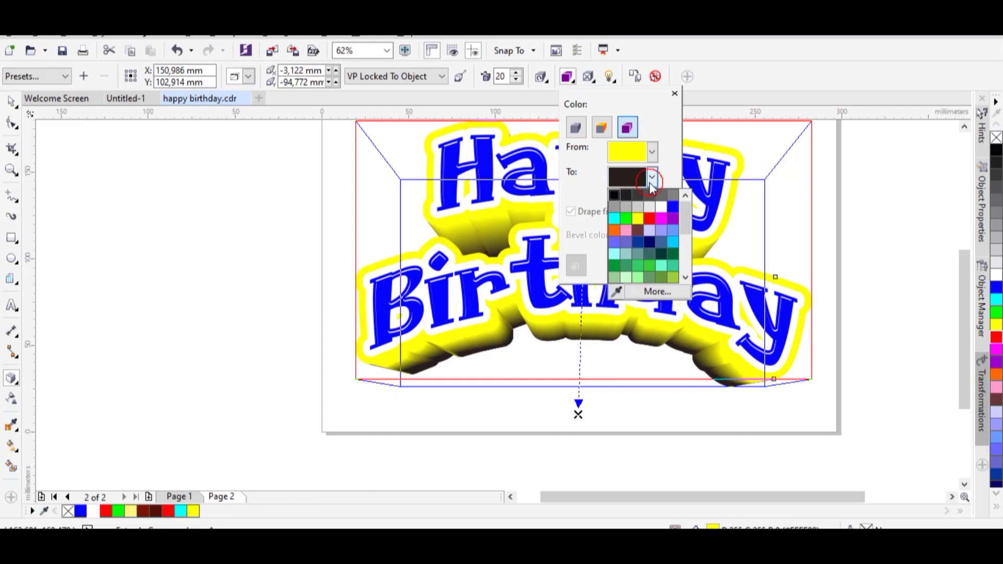
pyautogui.click(650, 218)
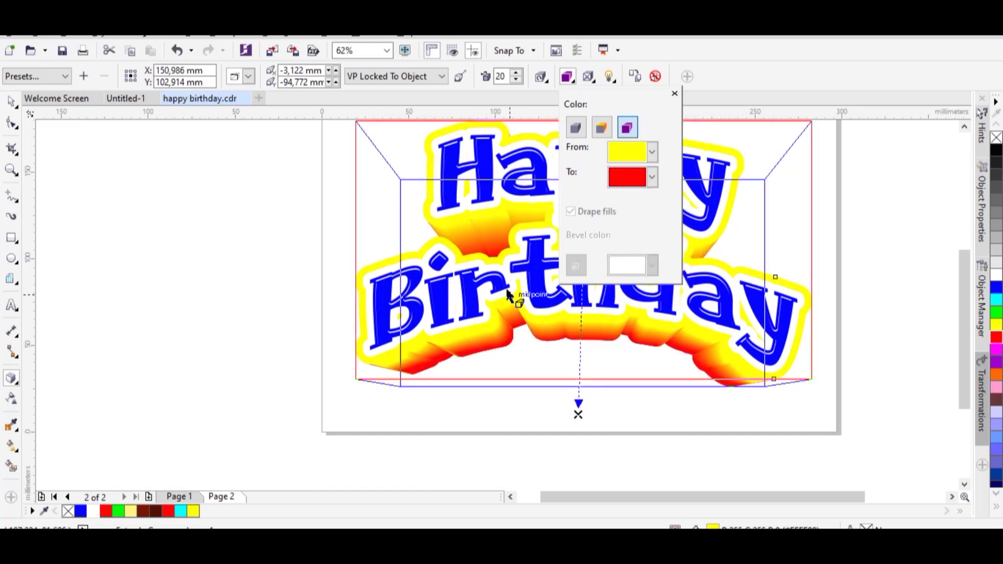
pyautogui.click(675, 94)
pyautogui.click(257, 222)
pyautogui.click(11, 101)
pyautogui.click(538, 249)
pyautogui.click(194, 511)
pyautogui.click(514, 348)
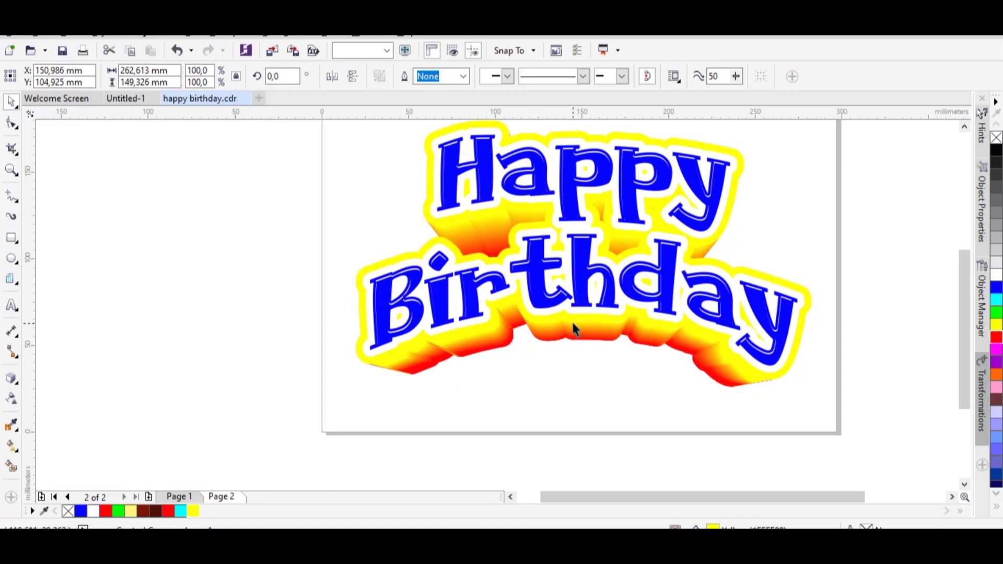
pyautogui.scroll(1, 572, 317)
pyautogui.click(572, 318)
pyautogui.scroll(-3, 565, 331)
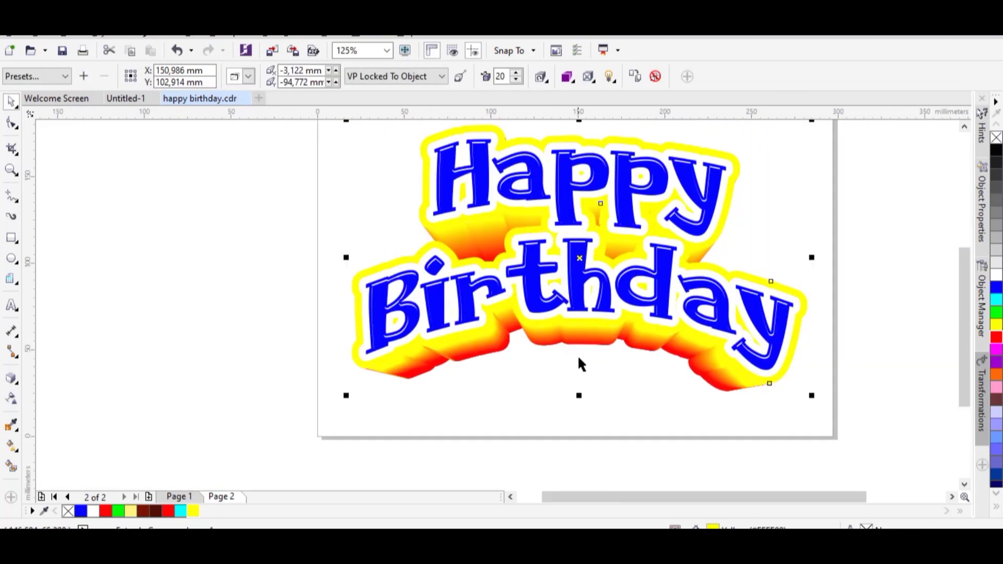
# Change the outer yellow contour's fill to a uniform paler yellow, #FFFF5E.
pyautogui.click(715, 189)
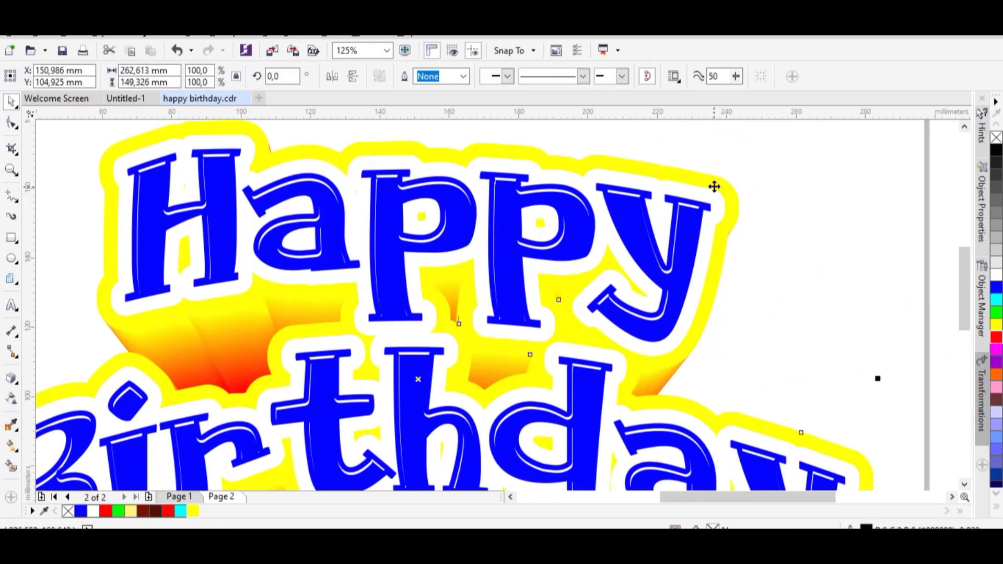
pyautogui.moveTo(716, 180); pyautogui.dragTo(731, 193)
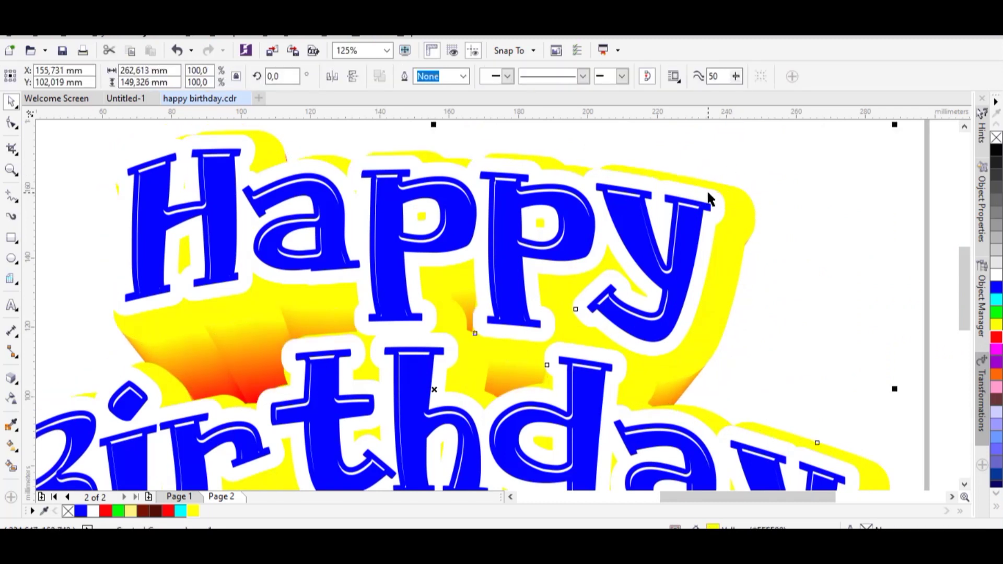
pyautogui.hotkey('ctrl', 'z')
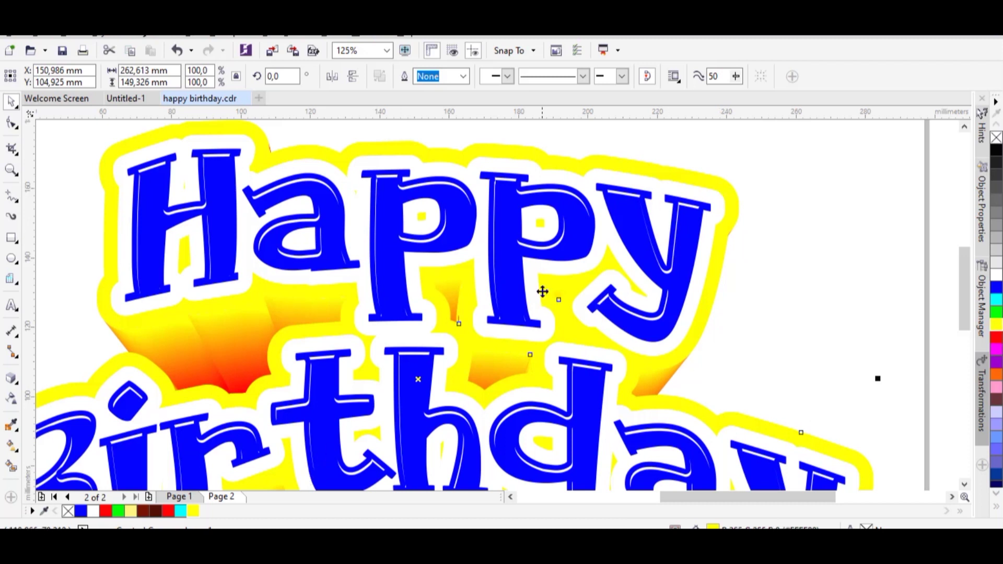
pyautogui.press('F11')
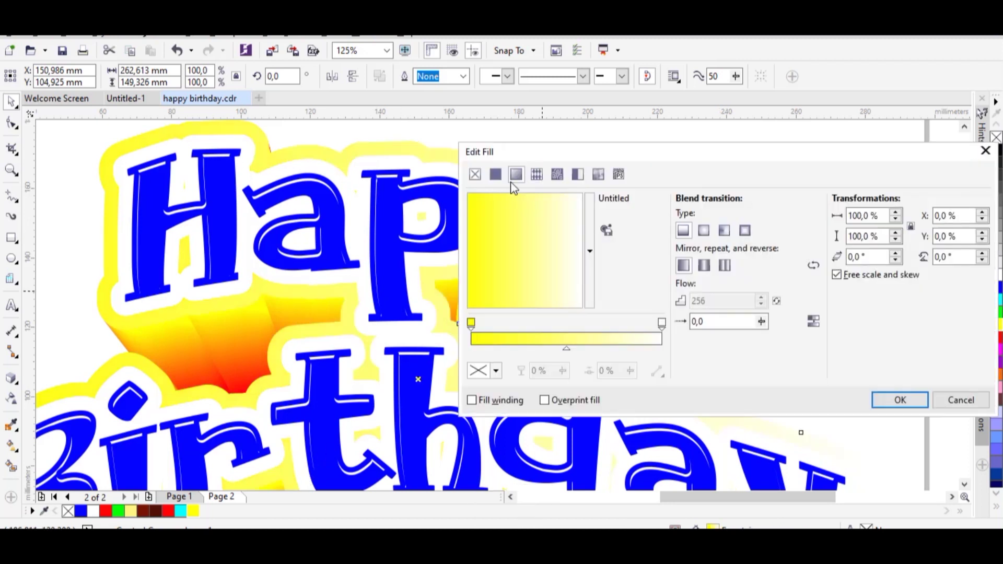
pyautogui.click(495, 174)
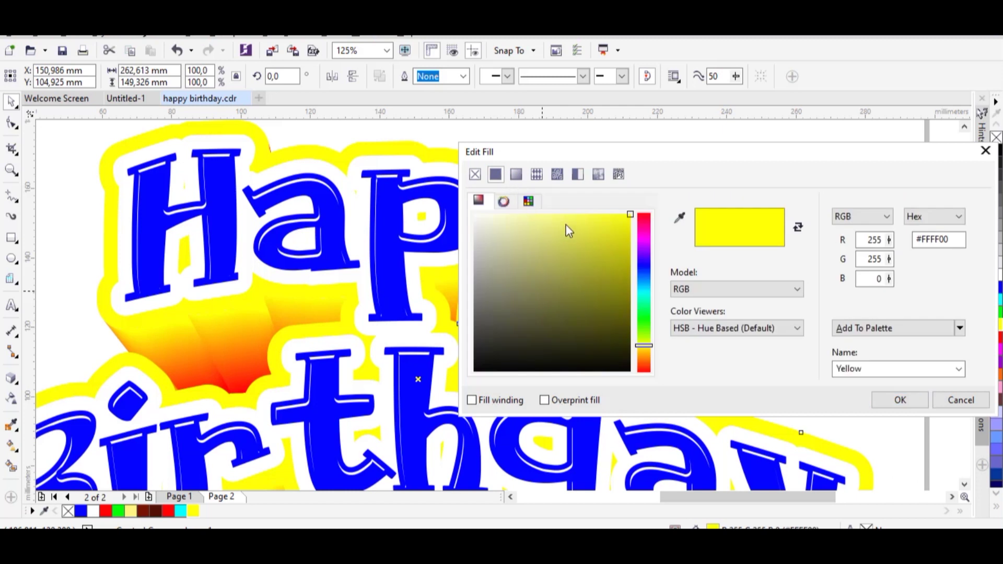
pyautogui.moveTo(565, 221); pyautogui.dragTo(591, 214)
pyautogui.click(598, 214)
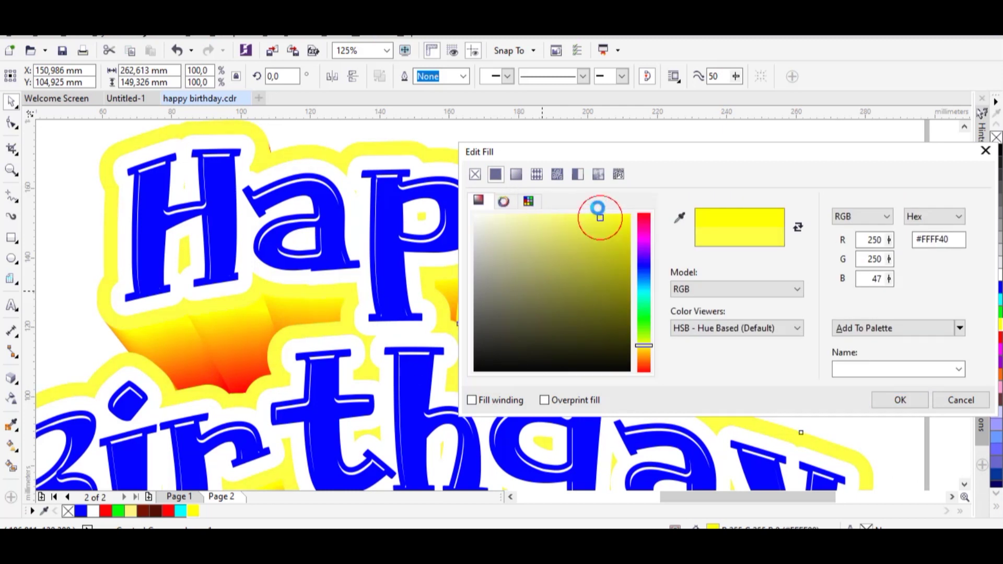
pyautogui.moveTo(586, 212); pyautogui.dragTo(573, 206)
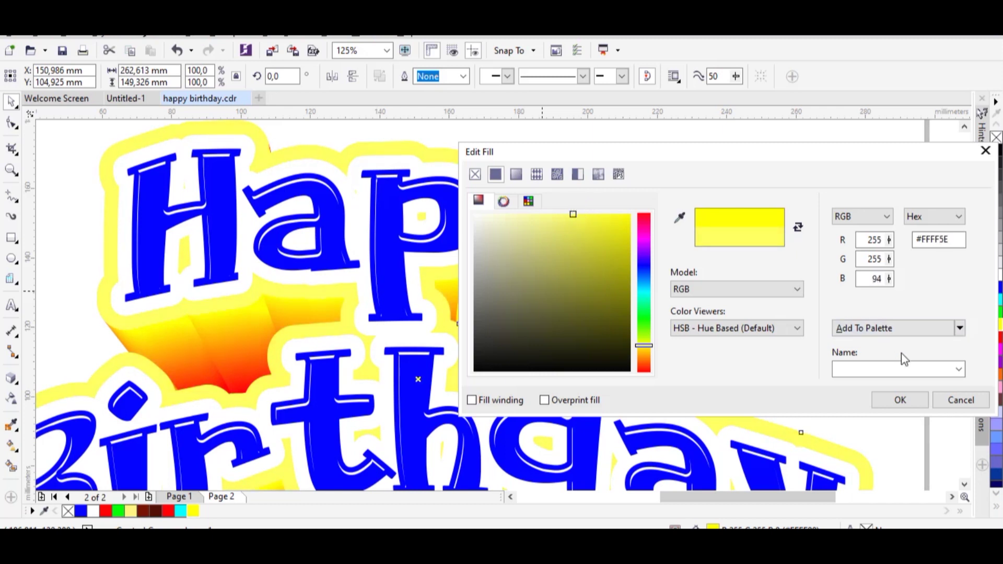
pyautogui.click(900, 400)
# Select the whole extruded lettering and scale it down to about 93.5% around its centre.
pyautogui.scroll(-3, 776, 340)
pyautogui.moveTo(759, 254); pyautogui.dragTo(436, 442)
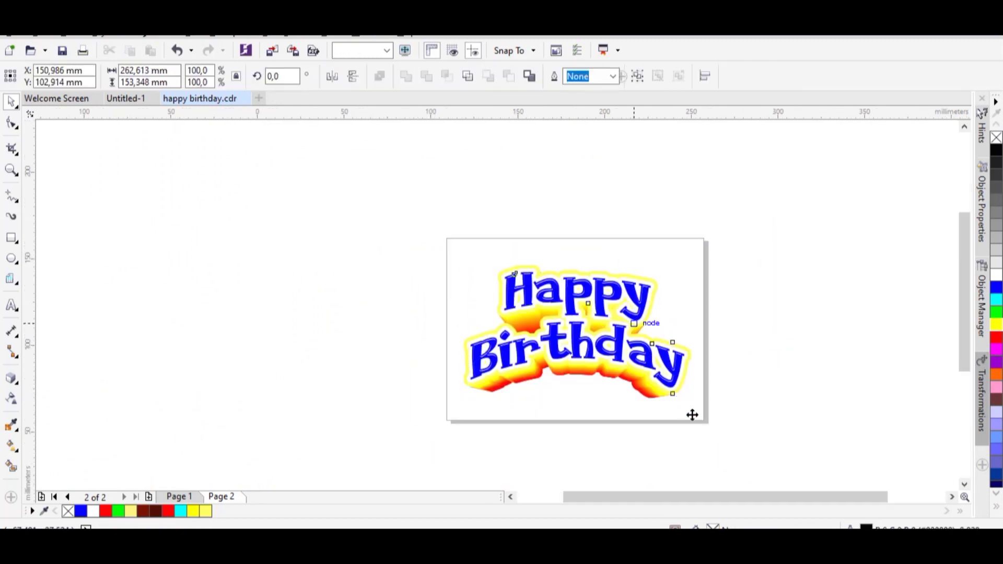
pyautogui.scroll(2, 686, 405)
pyautogui.moveTo(749, 477); pyautogui.dragTo(734, 473)
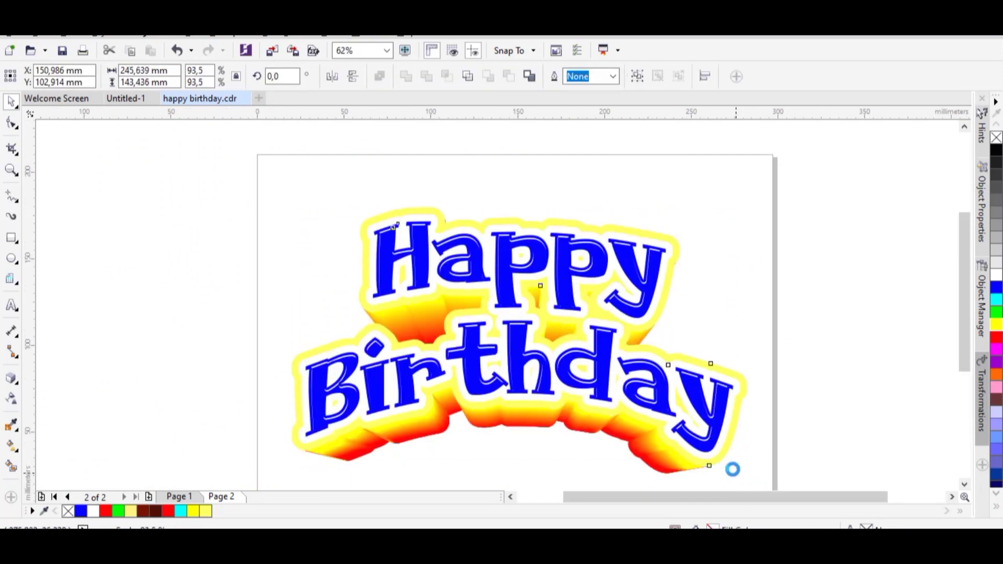
pyautogui.click(806, 402)
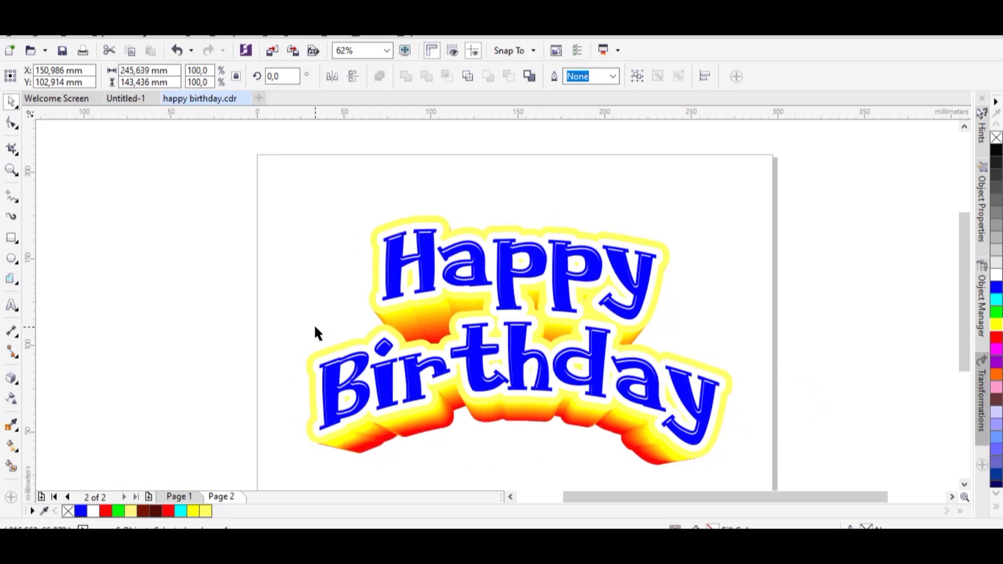
# Draw a five-pointed star about 18 mm wide and 17 mm high beside the H, above the word Birthday.
pyautogui.scroll(2, 315, 323)
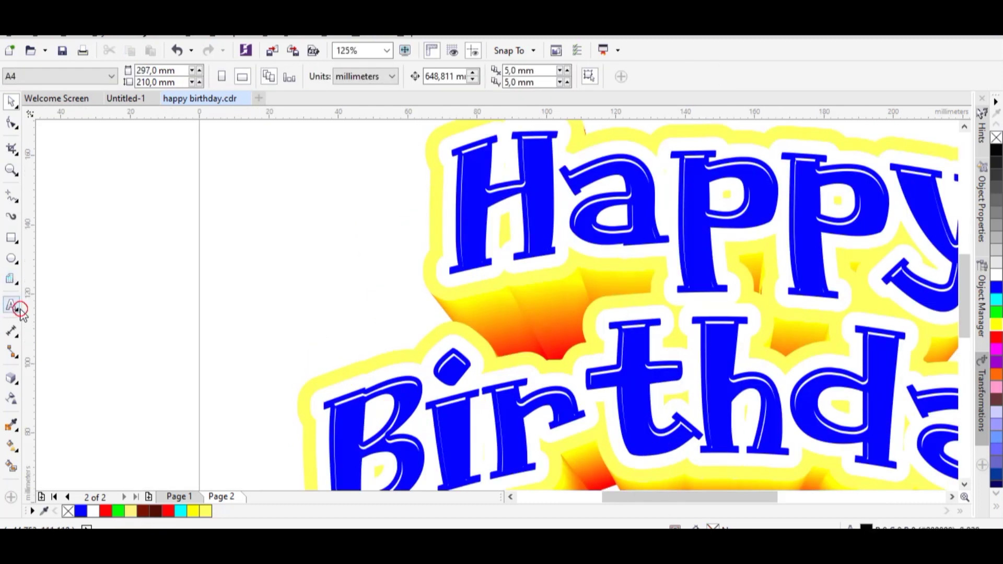
pyautogui.click(20, 309)
pyautogui.click(16, 266)
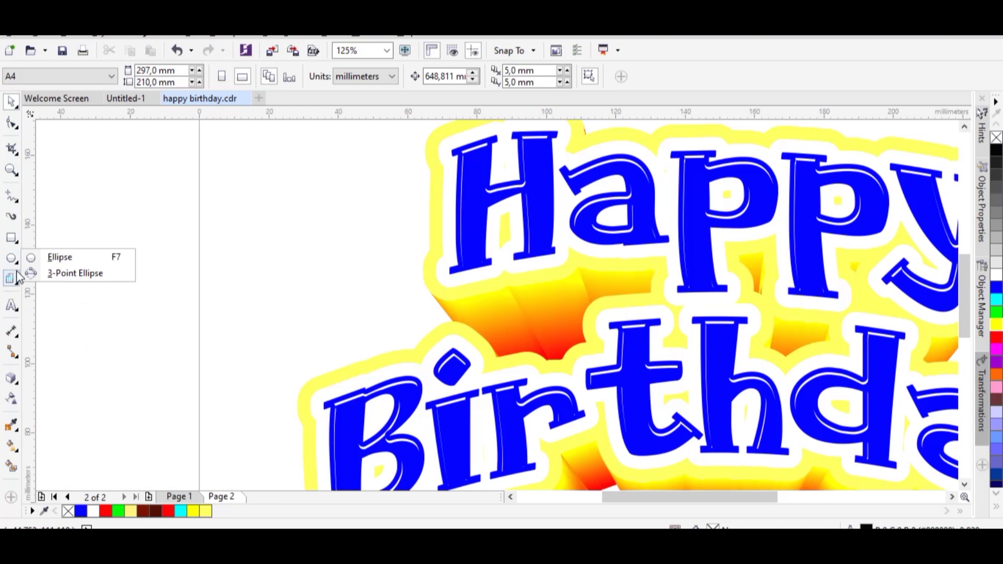
pyautogui.moveTo(15, 280)
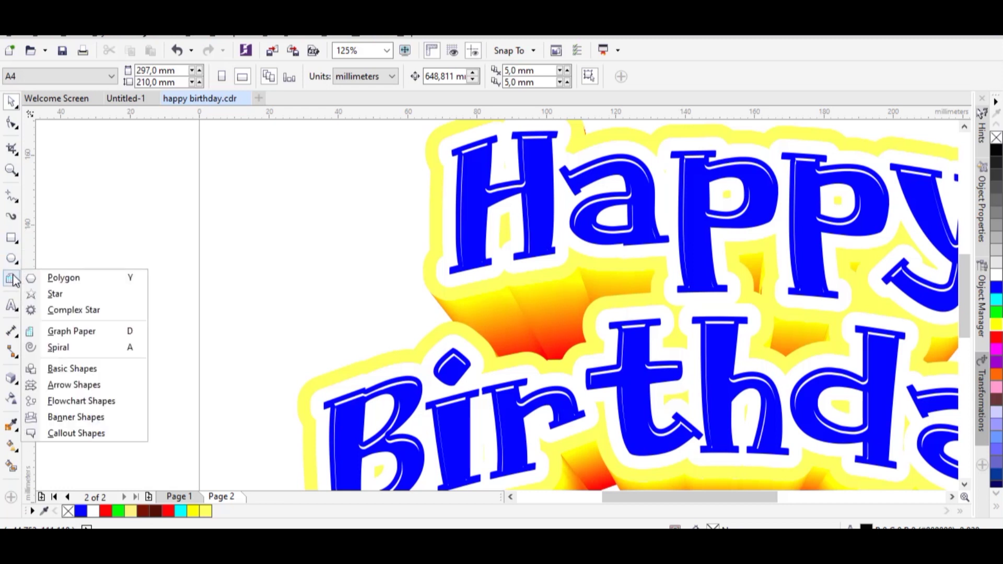
pyautogui.click(52, 294)
pyautogui.moveTo(315, 238); pyautogui.dragTo(387, 305)
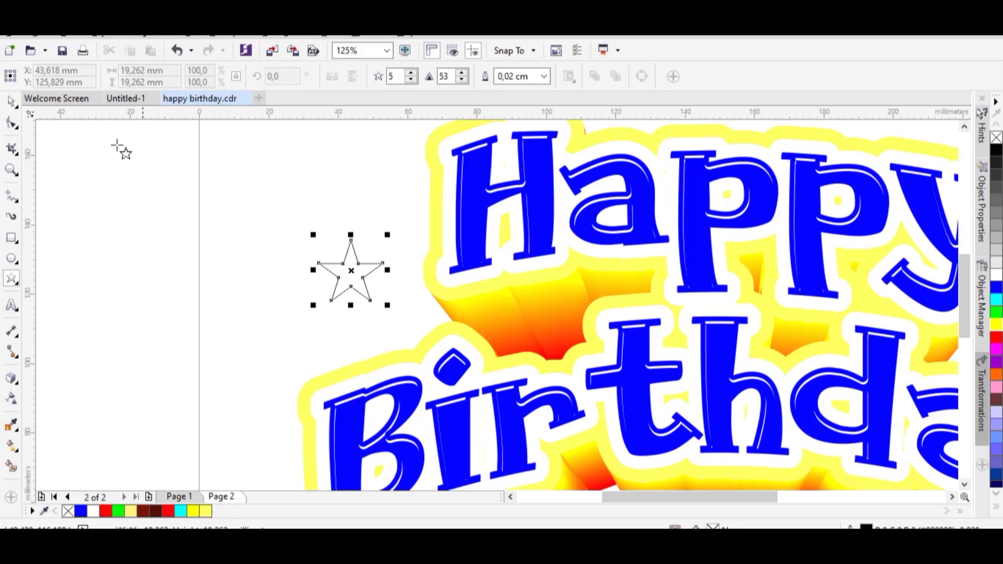
# Fill the star with red and remove its outline.
pyautogui.click(16, 105)
pyautogui.click(172, 511)
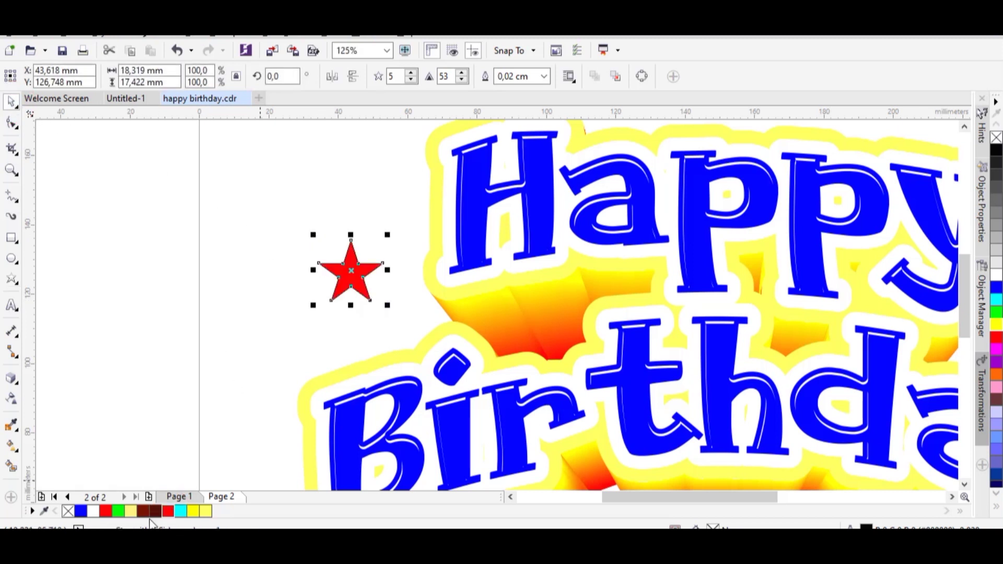
pyautogui.click(121, 433)
pyautogui.click(365, 278)
pyautogui.rightClick(68, 512)
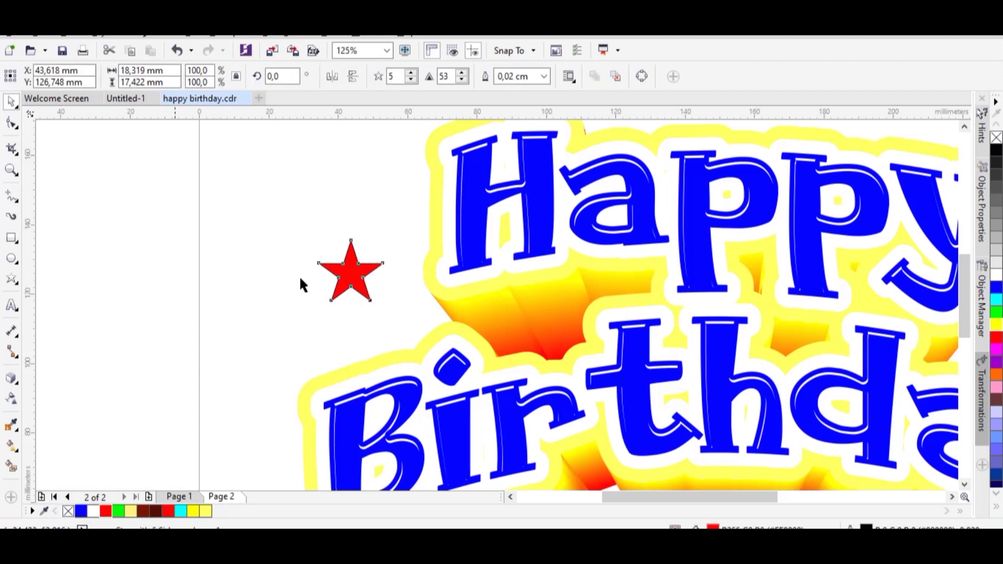
# Add a one-step yellow outside contour to the red star, with mitered corners and an offset of about 1.15 mm.
pyautogui.scroll(4, 356, 271)
pyautogui.click(14, 385)
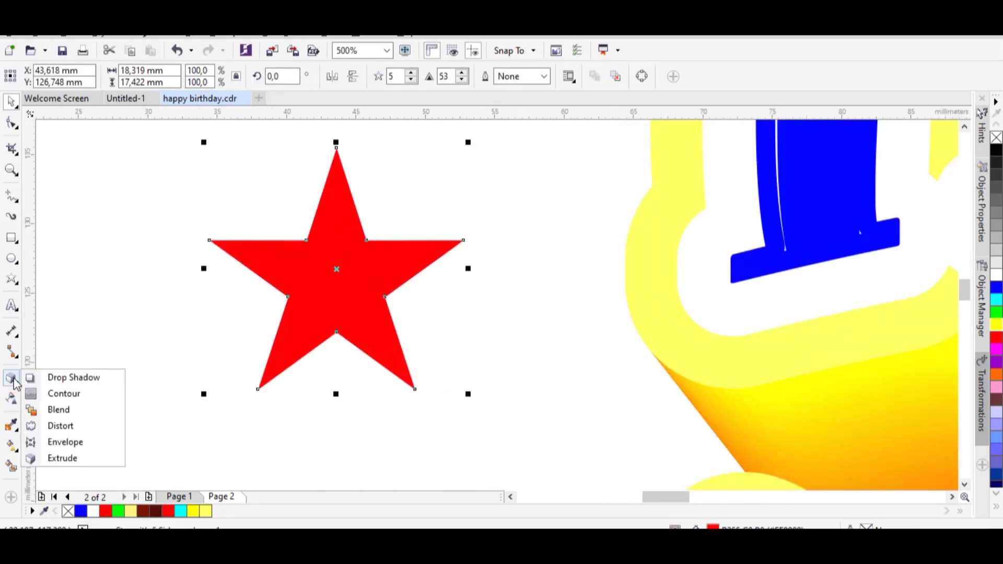
pyautogui.click(58, 392)
pyautogui.moveTo(338, 336); pyautogui.dragTo(360, 409)
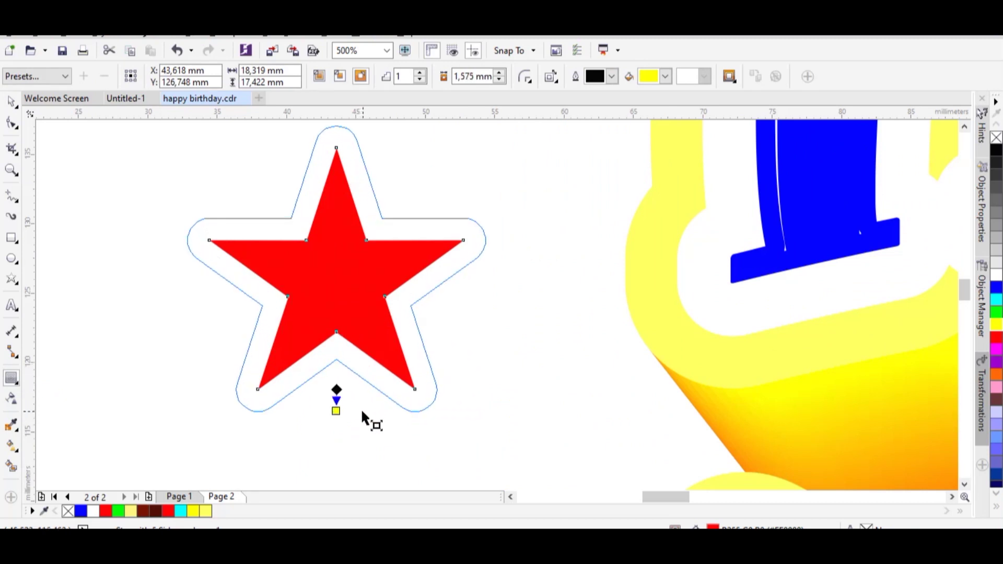
pyautogui.click(524, 76)
pyautogui.click(555, 93)
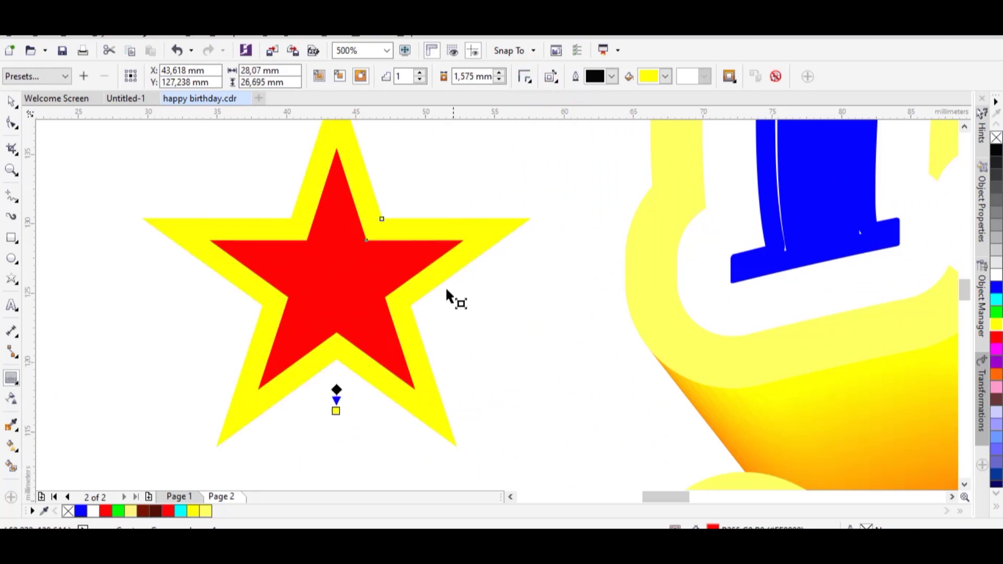
pyautogui.moveTo(338, 411); pyautogui.dragTo(336, 404)
# Break the yellow contour apart from the red star.
pyautogui.rightClick(340, 347)
pyautogui.click(371, 162)
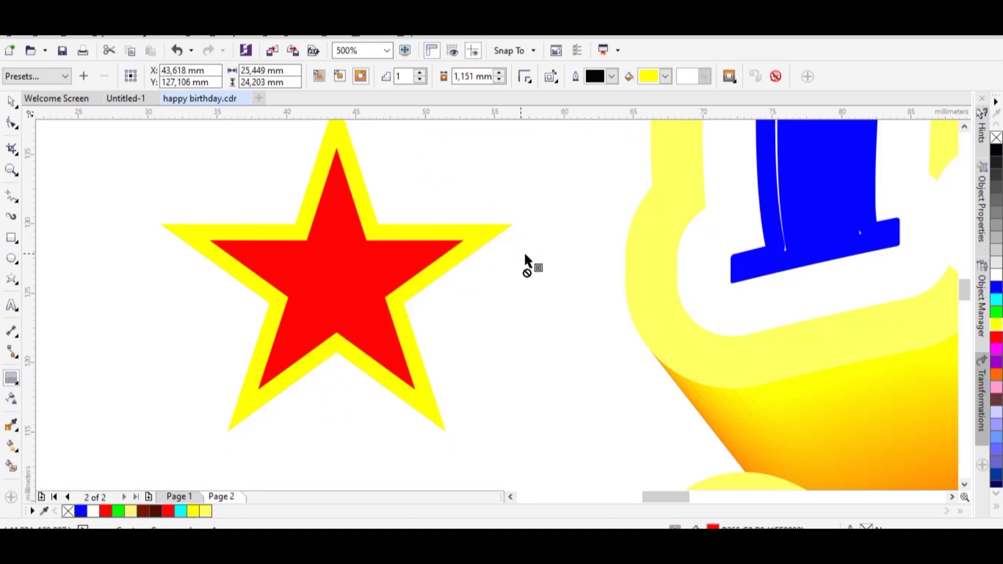
pyautogui.press('space')
# Extrude the yellow star shape straight downward, with the vanishing point about 21 mm below its centre.
pyautogui.click(320, 358)
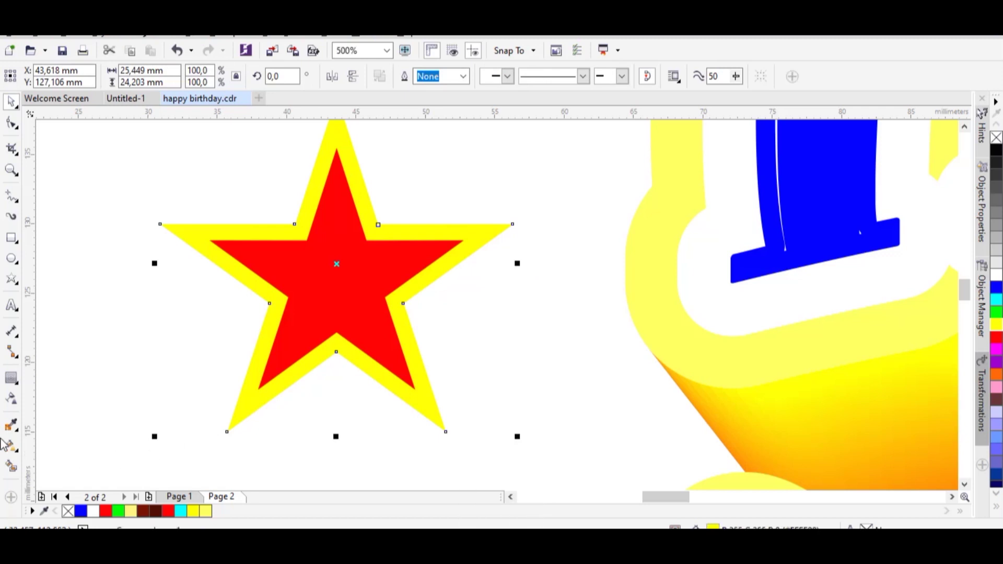
pyautogui.click(17, 387)
pyautogui.click(78, 457)
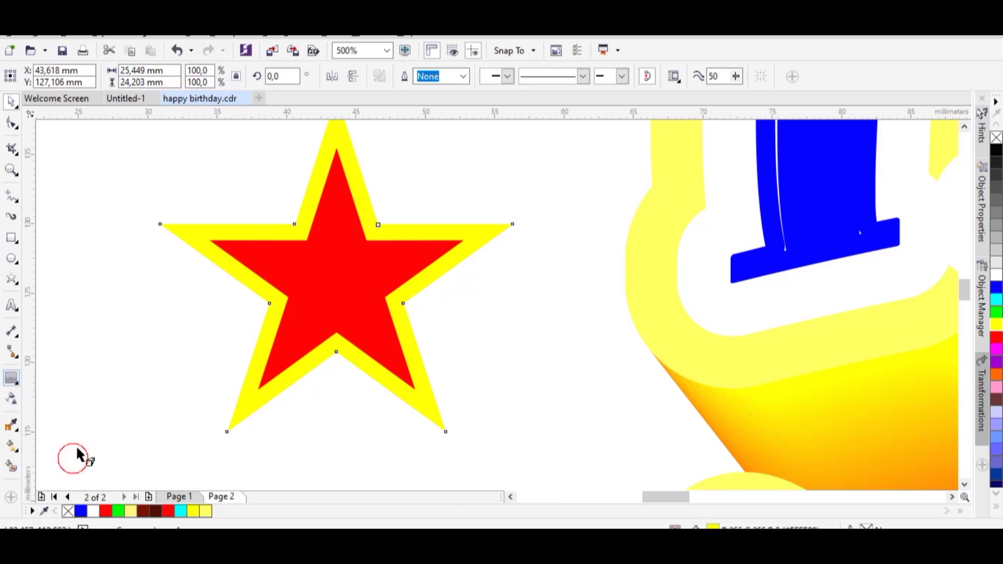
pyautogui.moveTo(337, 350); pyautogui.dragTo(337, 482)
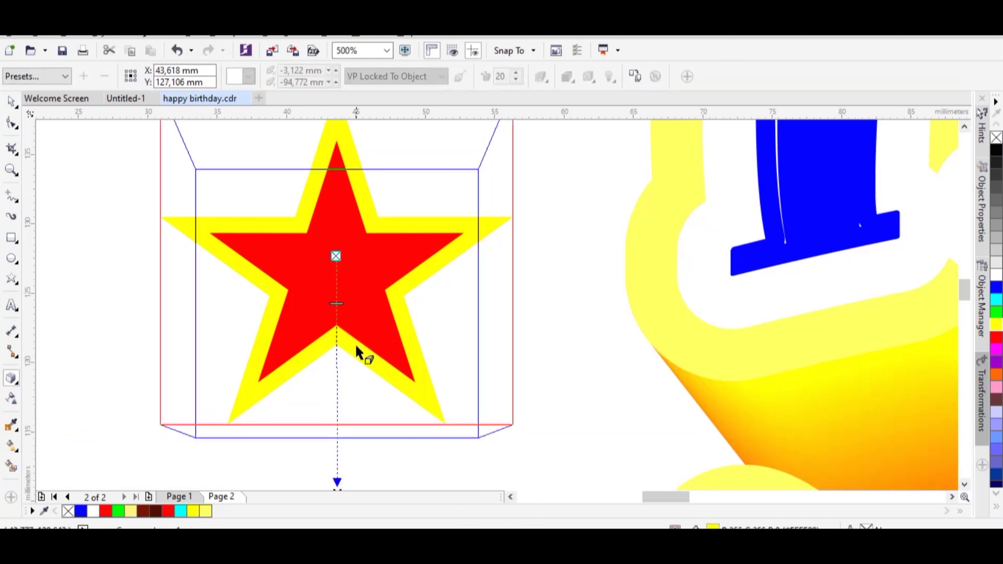
pyautogui.scroll(-2, 366, 313)
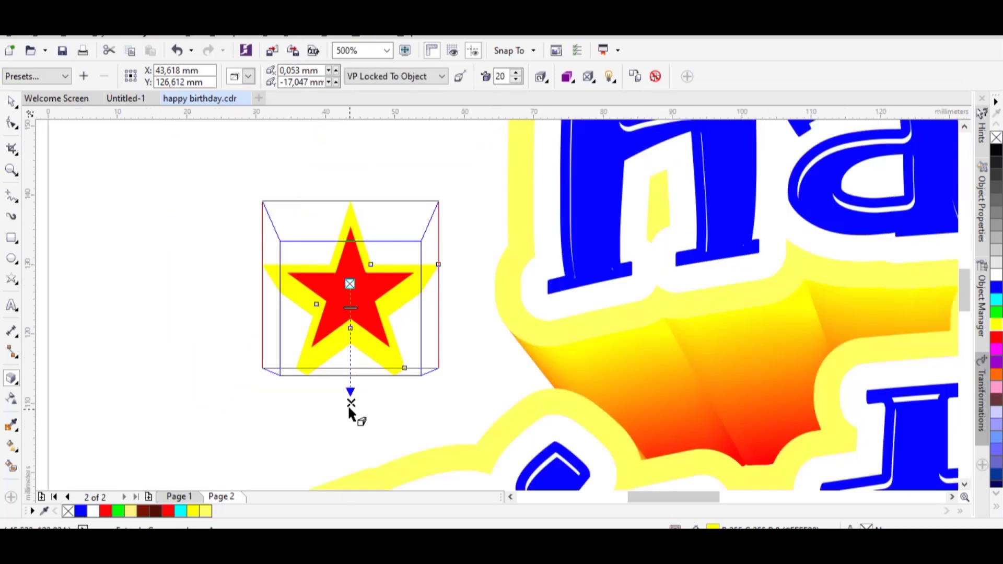
pyautogui.moveTo(351, 403); pyautogui.dragTo(351, 433)
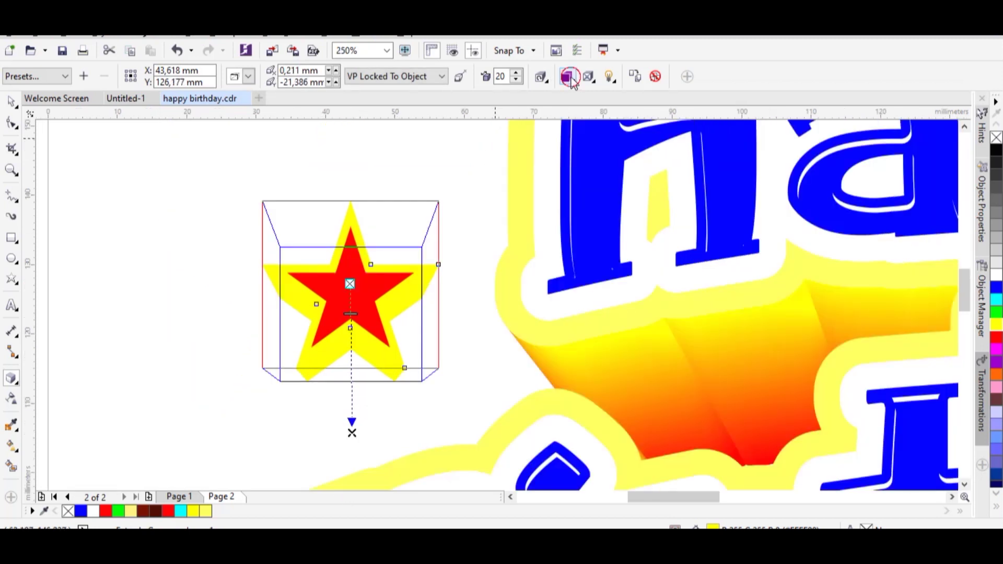
# Shade the star's extrusion with a colour gradient from yellow to red.
pyautogui.click(569, 77)
pyautogui.click(628, 128)
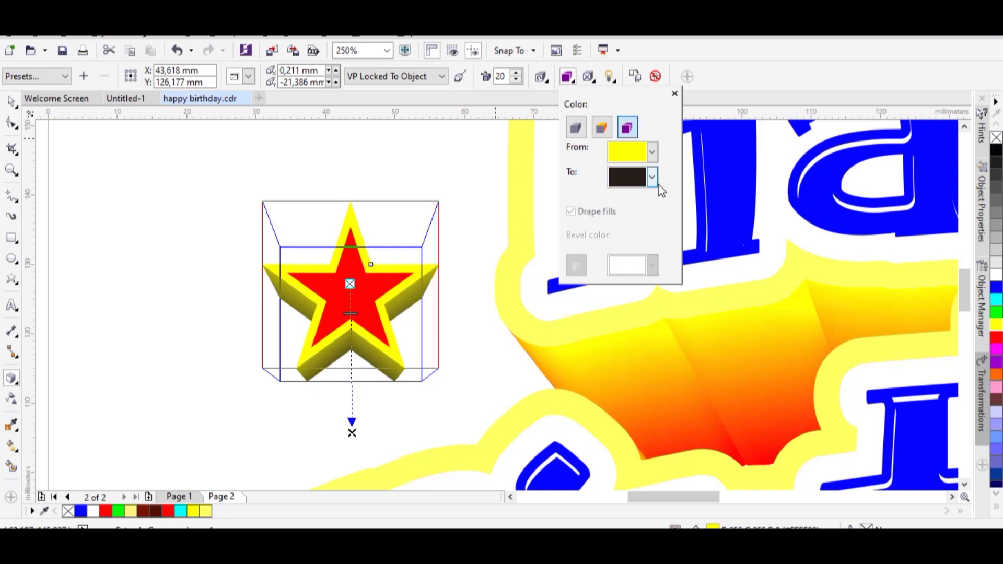
pyautogui.click(653, 178)
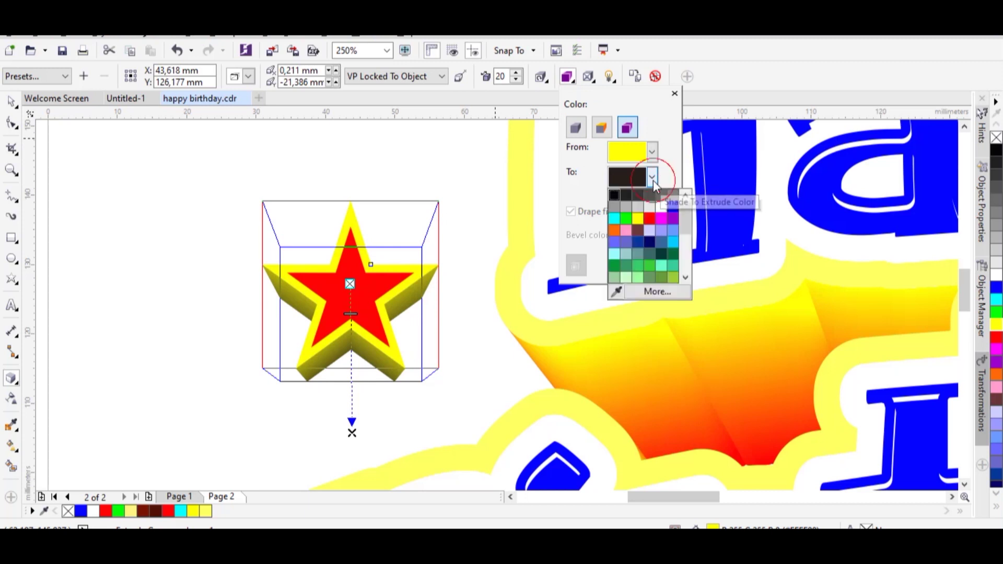
pyautogui.click(652, 217)
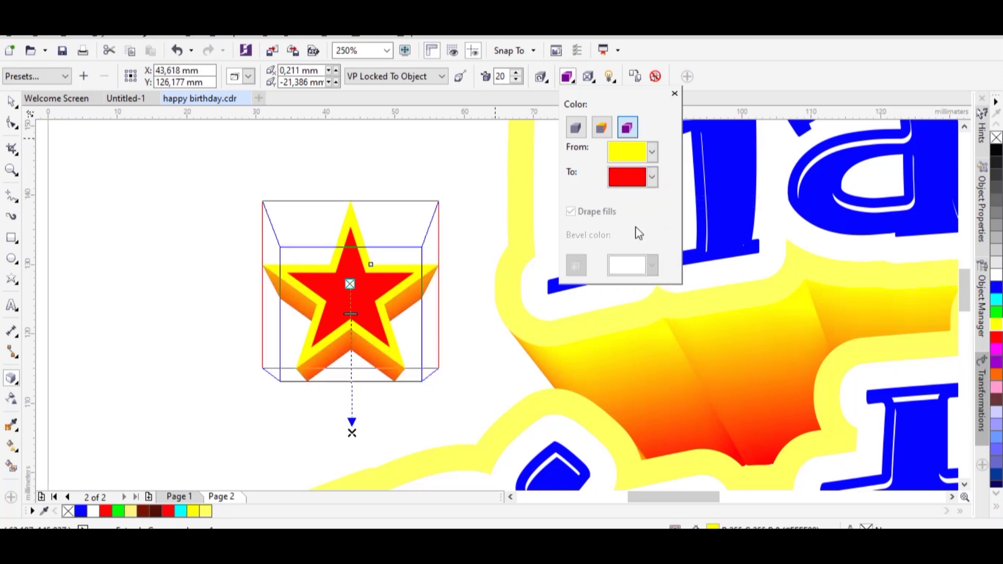
# Change the end colour of the star's extrusion gradient to a darker custom red.
pyautogui.click(652, 177)
pyautogui.click(653, 291)
pyautogui.moveTo(495, 122); pyautogui.dragTo(750, 122)
pyautogui.click(755, 238)
pyautogui.click(794, 417)
# Select all parts of the extruded star and group them.
pyautogui.click(12, 101)
pyautogui.scroll(-1, 335, 249)
pyautogui.moveTo(236, 224); pyautogui.dragTo(426, 329)
pyautogui.hotkey('ctrl', 'g')
# Place a smaller, rotated copy of the star group about 31 mm above the original.
pyautogui.scroll(-1, 405, 285)
pyautogui.moveTo(373, 273); pyautogui.dragTo(377, 218)
pyautogui.rightClick(376, 218)
pyautogui.scroll(1, 377, 219)
pyautogui.click(376, 219)
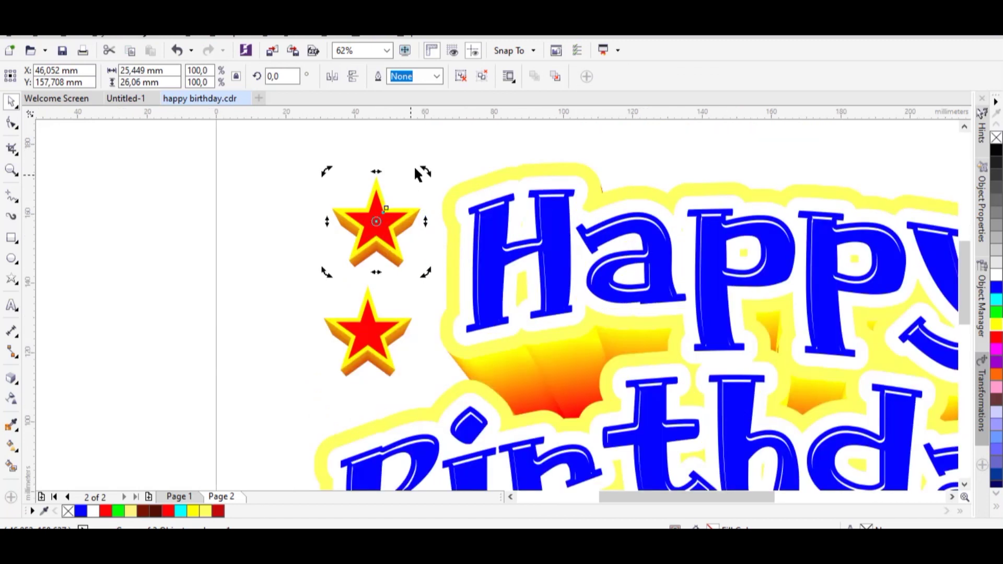
pyautogui.moveTo(423, 173)
pyautogui.mouseDown()
pyautogui.moveTo(385, 150)
pyautogui.moveTo(432, 188)
pyautogui.mouseUp()
pyautogui.click(384, 226)
# Rotate the lower, original star slightly clockwise.
pyautogui.click(385, 332)
pyautogui.click(364, 322)
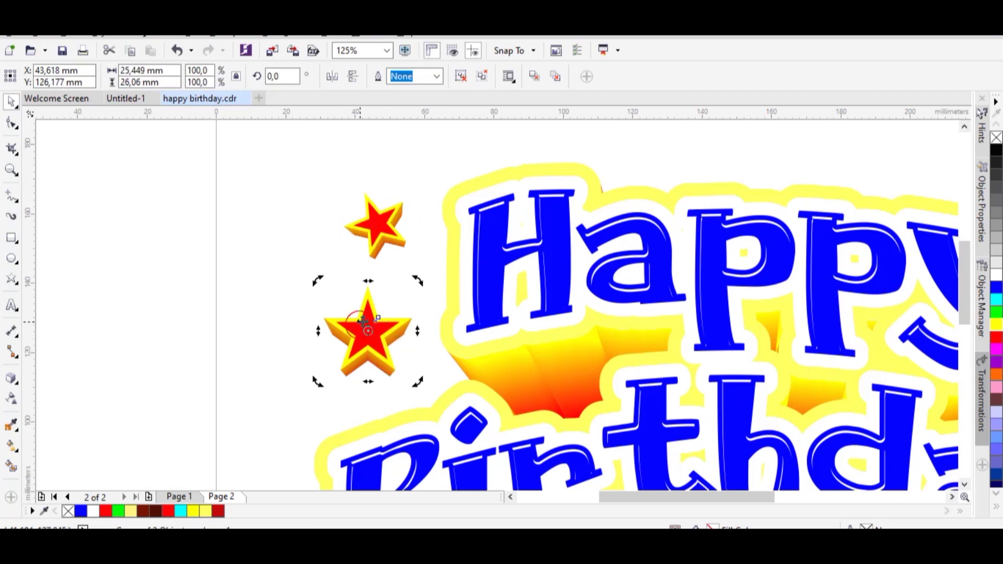
pyautogui.moveTo(415, 283); pyautogui.dragTo(428, 297)
pyautogui.click(349, 299)
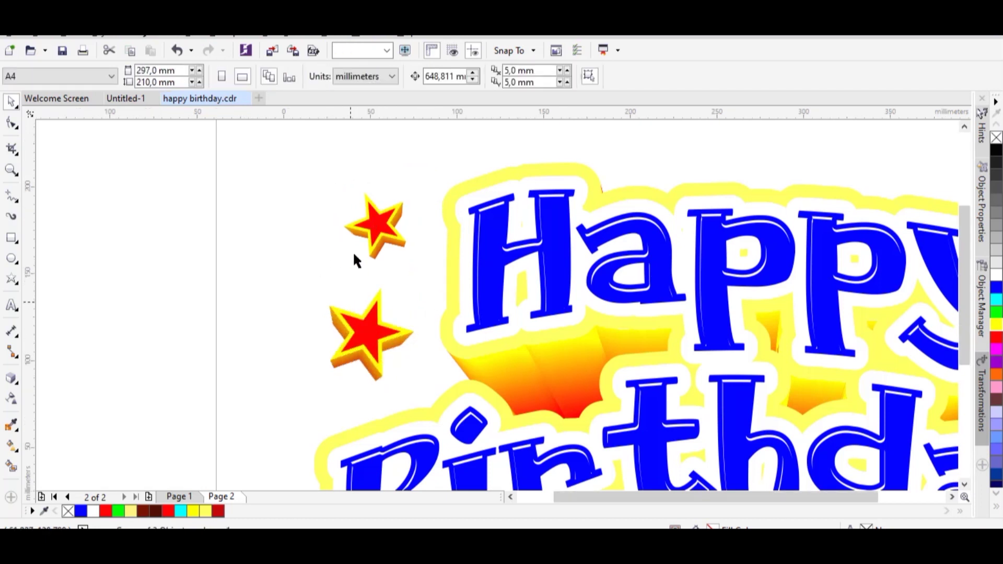
# Duplicate both stars to the other side of the word Happy, beside the y, and mirror the copies horizontally.
pyautogui.scroll(-1, 351, 300)
pyautogui.moveTo(310, 226); pyautogui.dragTo(397, 360)
pyautogui.moveTo(371, 321); pyautogui.dragTo(729, 344)
pyautogui.rightClick(729, 343)
pyautogui.click(332, 76)
# Shrink the two copied stars individually, the lower one to 88.6%, and adjust their placement beside the word Happy.
pyautogui.click(747, 266)
pyautogui.scroll(2, 748, 256)
pyautogui.moveTo(750, 246); pyautogui.dragTo(632, 358)
pyautogui.moveTo(730, 267); pyautogui.dragTo(719, 271)
pyautogui.moveTo(802, 338); pyautogui.dragTo(749, 380)
pyautogui.moveTo(623, 481); pyautogui.dragTo(736, 367)
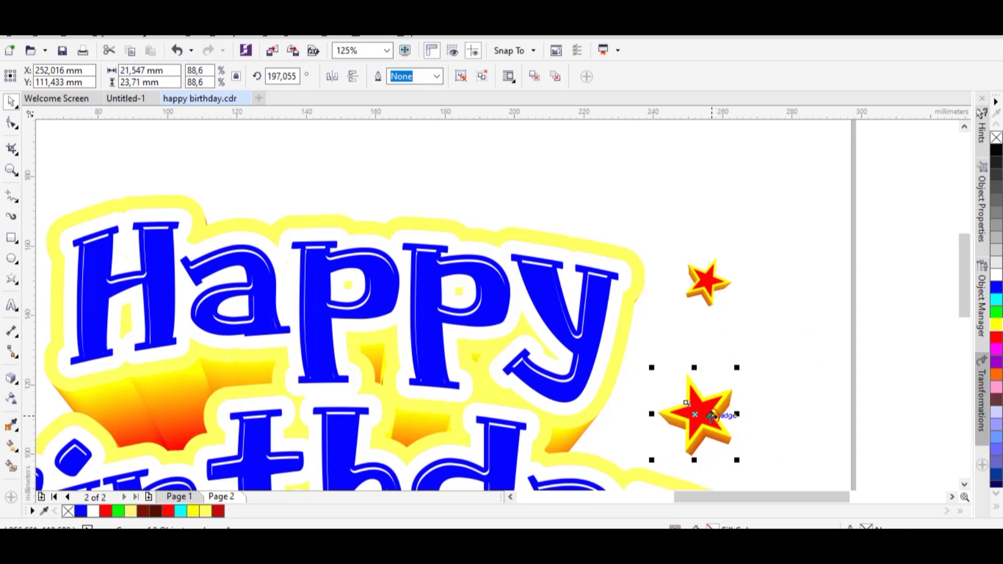
pyautogui.scroll(-2, 627, 209)
pyautogui.click(646, 189)
pyautogui.press('z')
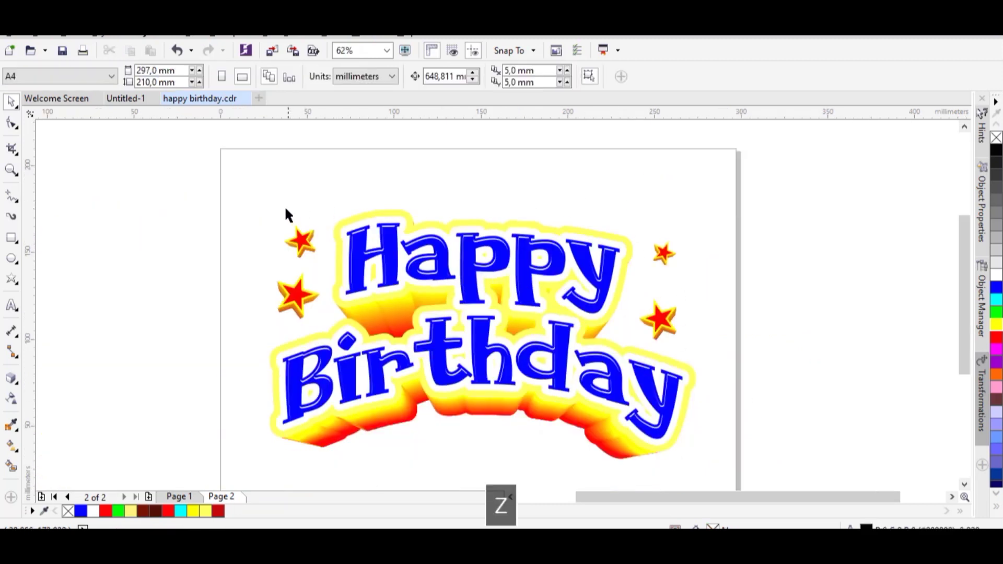
pyautogui.moveTo(249, 188); pyautogui.dragTo(707, 441)
pyautogui.click(12, 103)
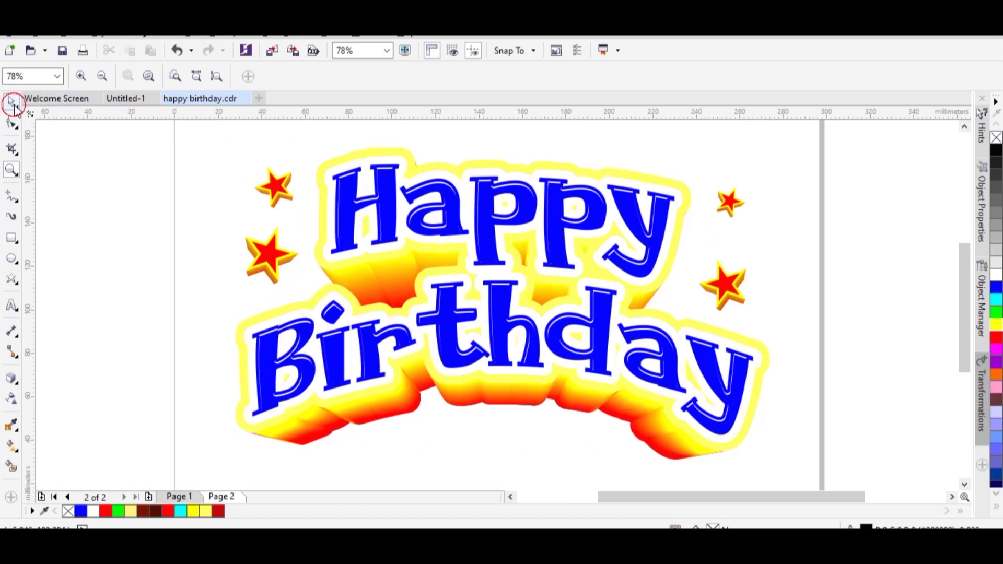
pyautogui.click(108, 193)
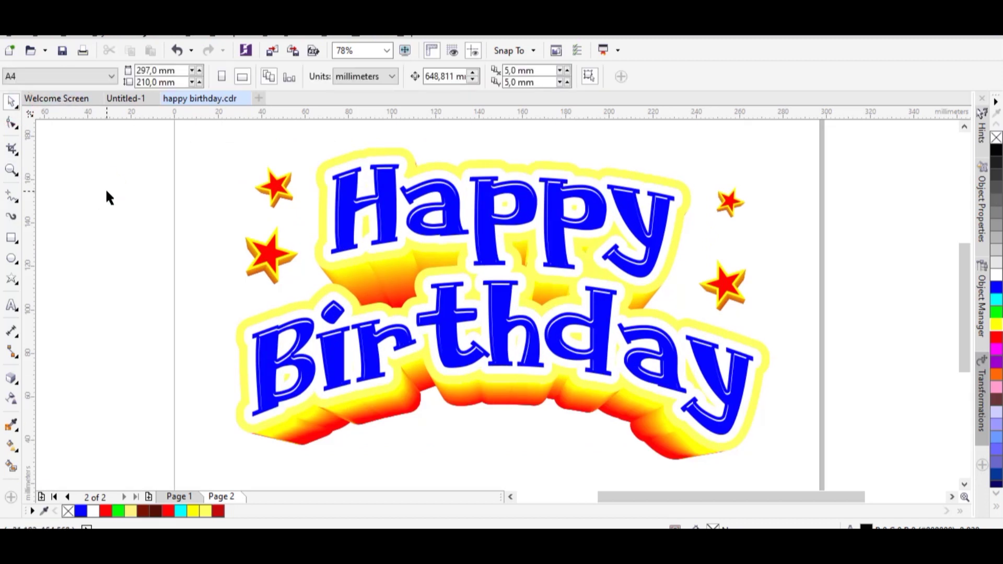